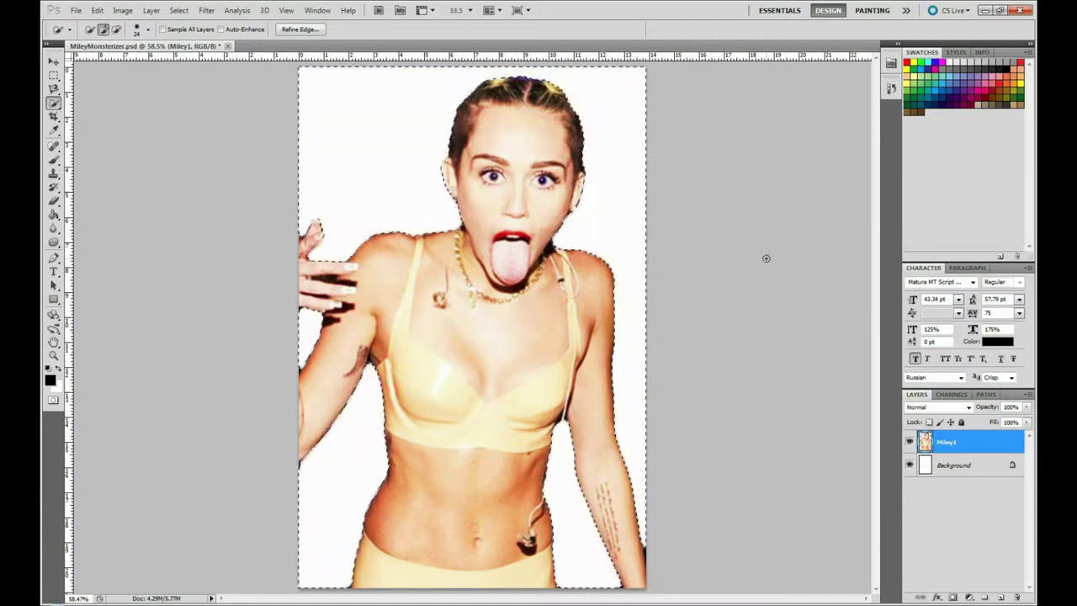
# - Lasso the tongue and copy it onto its own layer
pyautogui.press('b')
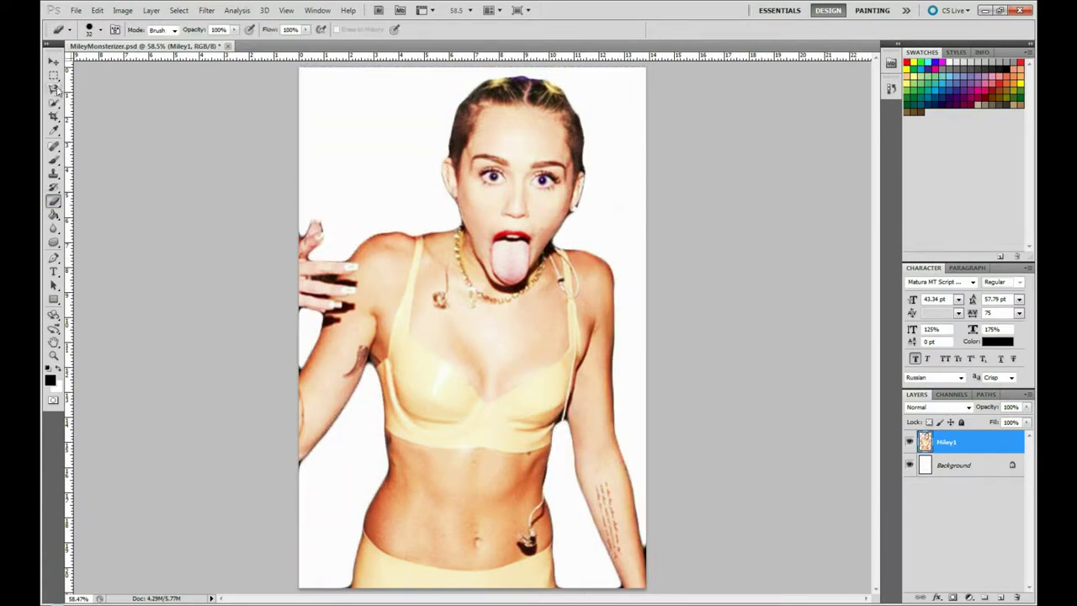
pyautogui.click(55, 89)
pyautogui.press('v')
pyautogui.moveTo(496, 240); pyautogui.dragTo(331, 116)
pyautogui.hotkey('ctrl', 'j')
pyautogui.hotkey('ctrl', 'j')
pyautogui.hotkey('ctrl', 'j')
# - Reposition the tongue copies and delete an extra tongue copy layer
pyautogui.moveTo(509, 263)
pyautogui.mouseDown()
pyautogui.moveTo(473, 328)
pyautogui.moveTo(426, 273)
pyautogui.mouseUp()
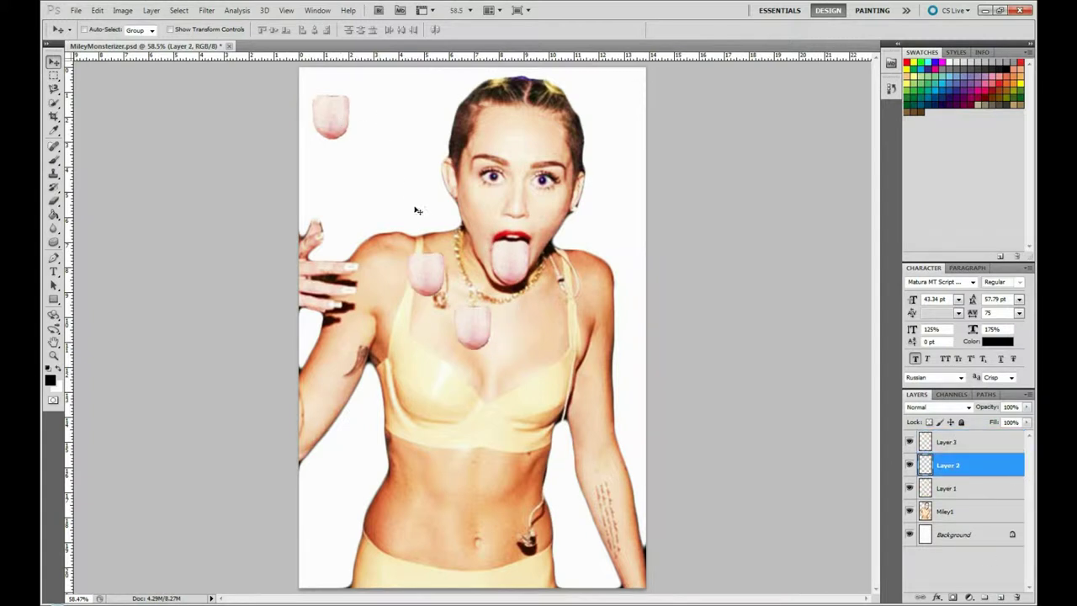
pyautogui.moveTo(416, 210); pyautogui.dragTo(371, 86)
pyautogui.hotkey('alt', ']')
pyautogui.moveTo(474, 328); pyautogui.dragTo(415, 201)
pyautogui.hotkey('alt', '[')
pyautogui.hotkey('alt', '[')
pyautogui.click(122, 10)
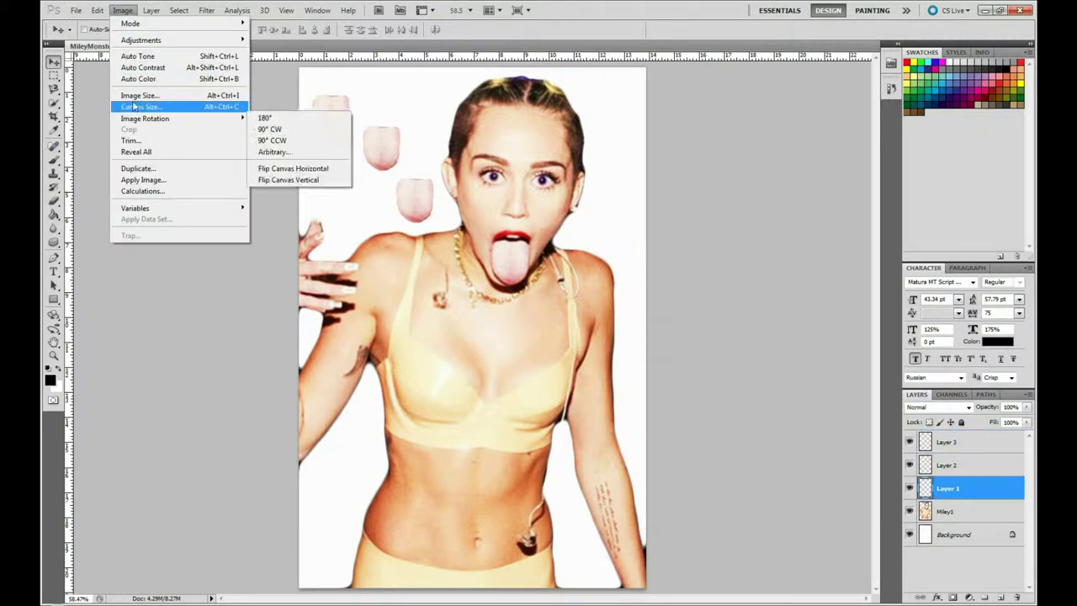
pyautogui.click(493, 231)
pyautogui.click(122, 10)
# - Stretch the tongue copy tall and narrow, then warp it into a curved tentacle
pyautogui.press('Escape')
pyautogui.hotkey('ctrl', 't')
pyautogui.moveTo(331, 139)
pyautogui.mouseDown()
pyautogui.moveTo(323, 236)
pyautogui.moveTo(301, 226)
pyautogui.mouseUp()
pyautogui.click(97, 10)
pyautogui.moveTo(129, 249)
pyautogui.click(267, 313)
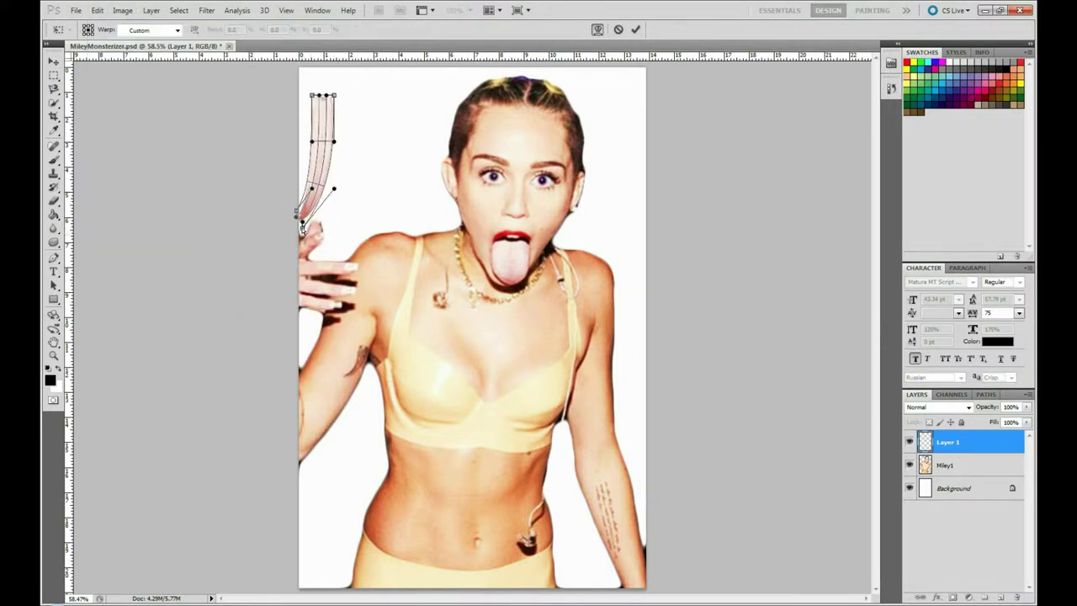
pyautogui.moveTo(329, 99); pyautogui.dragTo(320, 101)
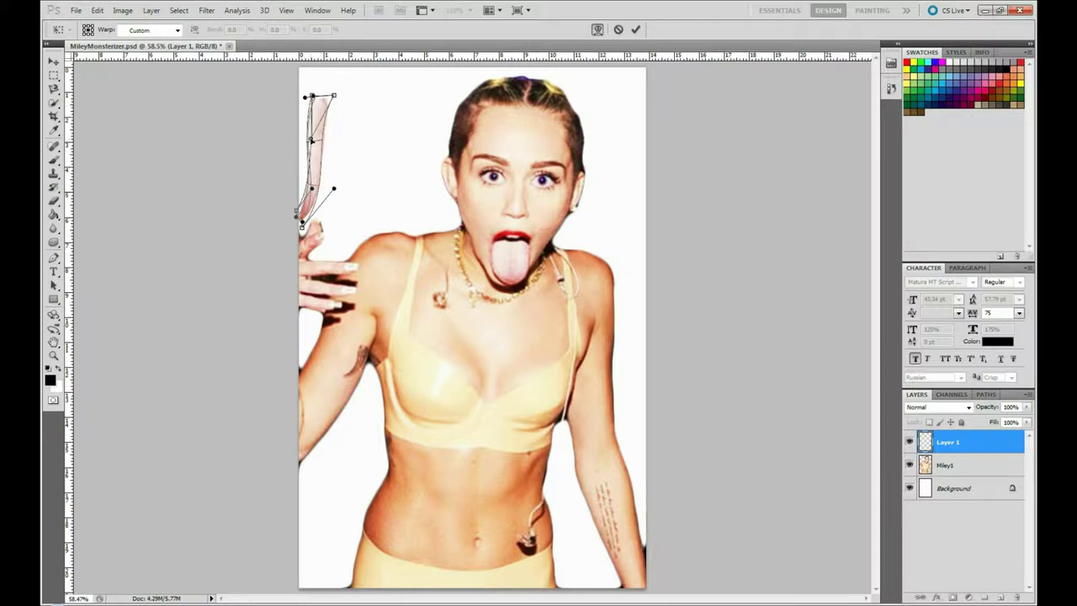
pyautogui.press('Return')
# - Move the tentacle right and copy it onto a new layer
pyautogui.moveTo(357, 147); pyautogui.dragTo(403, 136)
pyautogui.press('w')
pyautogui.moveTo(366, 92); pyautogui.dragTo(357, 202)
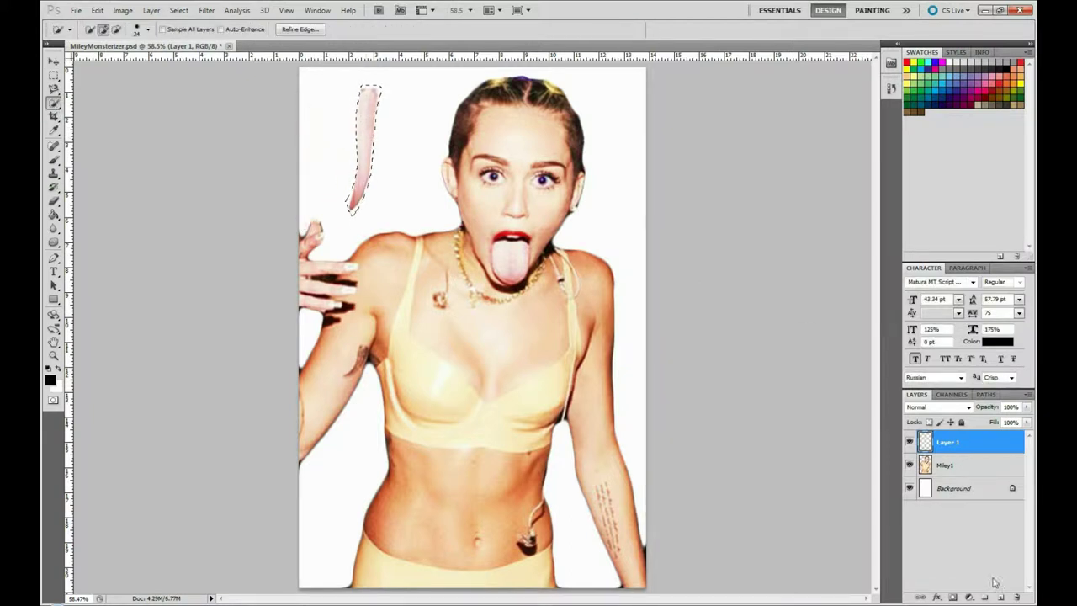
pyautogui.hotkey('ctrl', 'j')
pyautogui.hotkey('ctrl', 'j')
# - Place a horizontally flipped tentacle copy to the right of the mouth
pyautogui.press('v')
pyautogui.moveTo(483, 252); pyautogui.dragTo(470, 212)
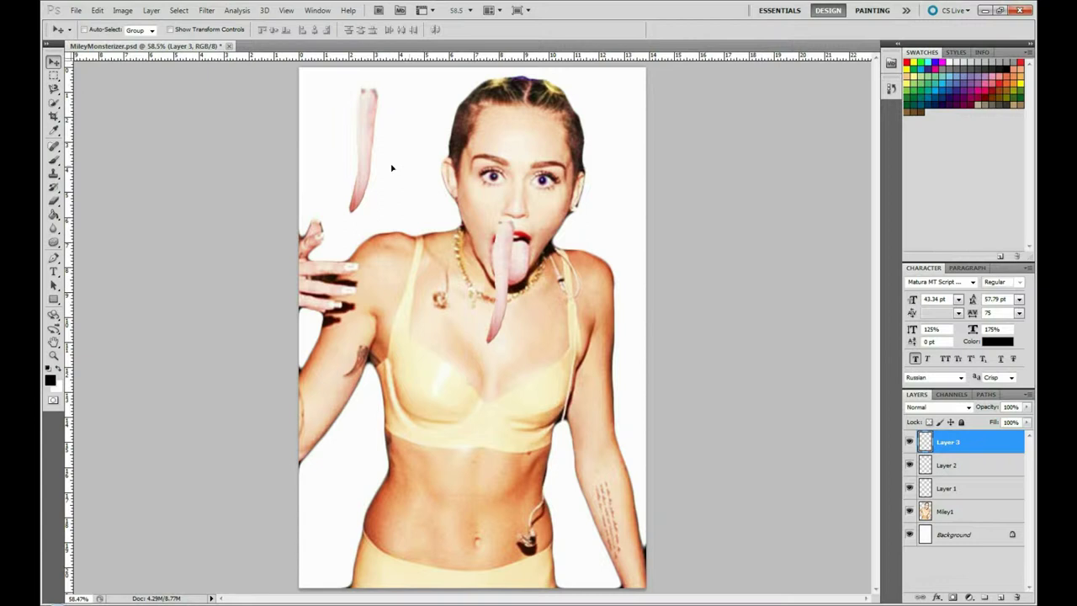
pyautogui.click(97, 10)
pyautogui.click(282, 369)
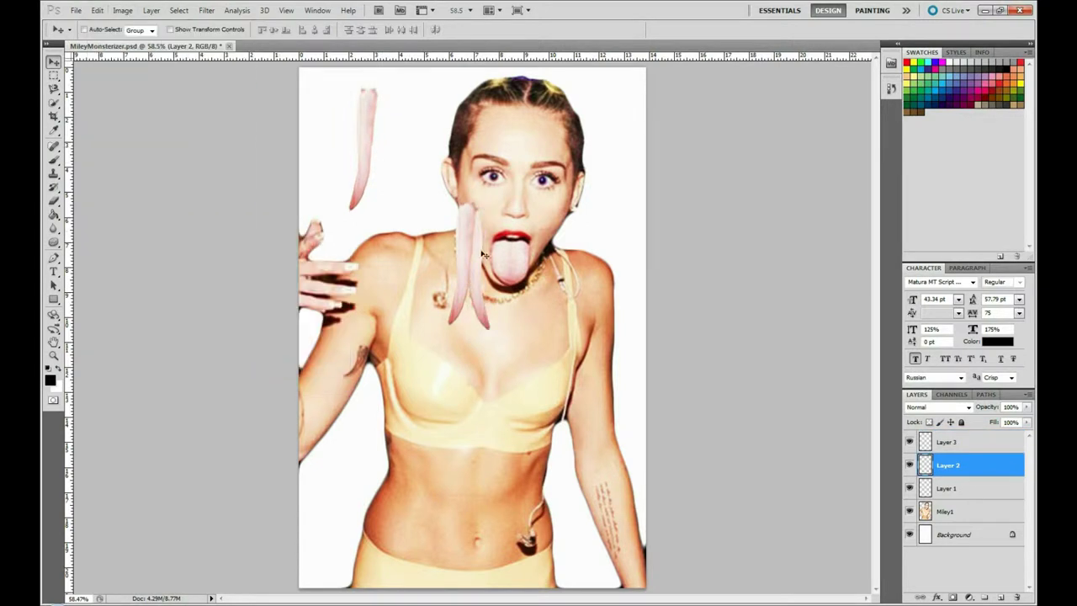
pyautogui.moveTo(472, 253); pyautogui.dragTo(563, 252)
# - Duplicate more tentacles and shift them beside the mouth to fill the row
pyautogui.hotkey('alt', '[')
pyautogui.moveTo(362, 147); pyautogui.dragTo(471, 261)
pyautogui.hotkey('ctrl', 'j')
pyautogui.moveTo(949, 432); pyautogui.dragTo(949, 436)
pyautogui.moveTo(484, 240)
pyautogui.mouseDown()
pyautogui.moveTo(523, 225)
pyautogui.moveTo(469, 295)
pyautogui.mouseUp()
pyautogui.hotkey('ctrl', 'j')
pyautogui.hotkey('ctrl', 'j')
pyautogui.hotkey('ctrl', 'j')
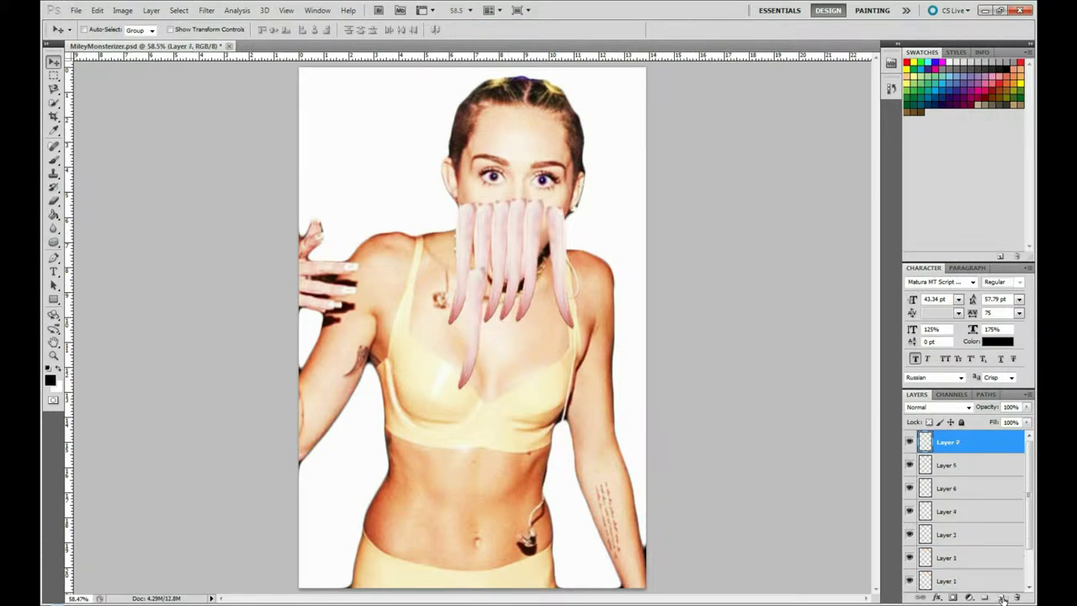
# - Select all six tentacle layers, scale them taller and taper their tops with Perspective
pyautogui.hotkey('ctrl', 'alt', 'a')
pyautogui.press('Delete')
pyautogui.hotkey('ctrl', 'alt', 'a')
pyautogui.click(97, 10)
pyautogui.click(268, 258)
pyautogui.moveTo(509, 333); pyautogui.dragTo(510, 347)
pyautogui.click(97, 10)
pyautogui.click(277, 303)
pyautogui.moveTo(444, 189); pyautogui.dragTo(458, 190)
pyautogui.press('Return')
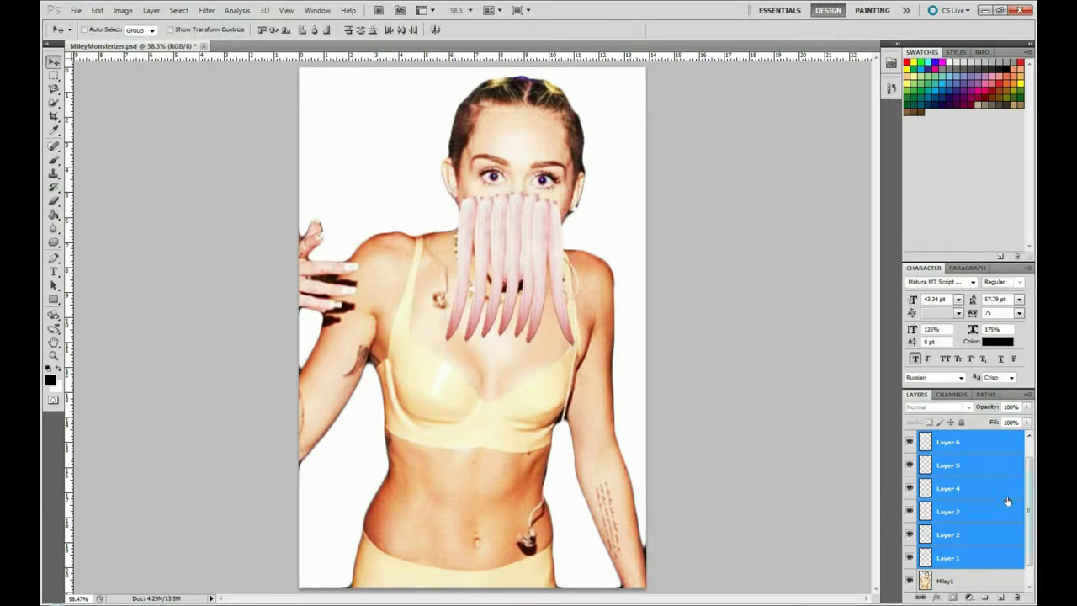
# - Warp the leftmost and rightmost tentacles into their own bends
pyautogui.click(97, 10)
pyautogui.click(277, 315)
pyautogui.moveTo(488, 340); pyautogui.dragTo(485, 289)
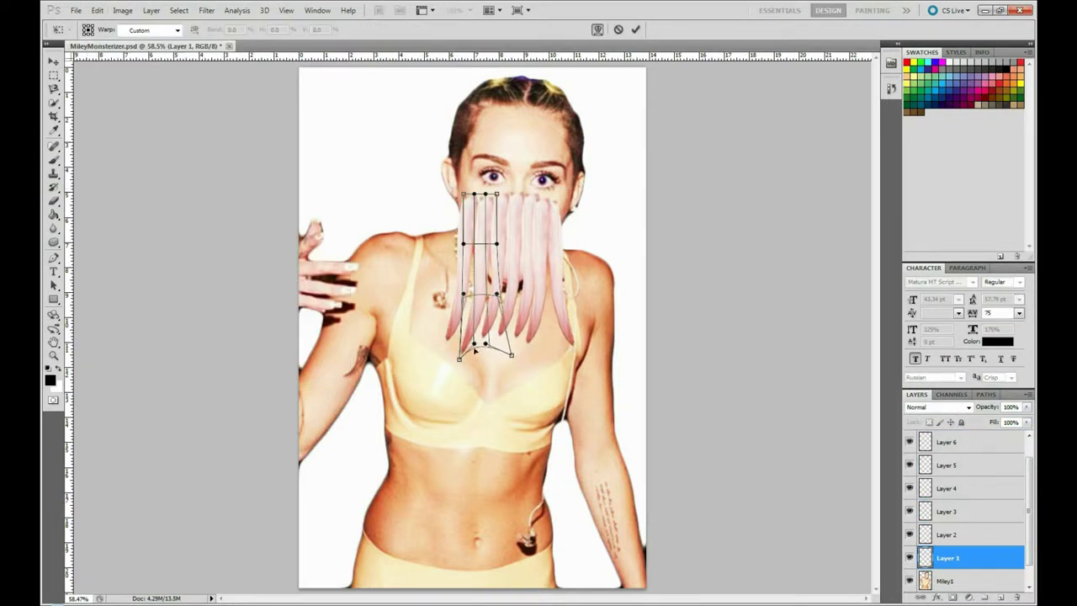
pyautogui.moveTo(462, 244); pyautogui.dragTo(459, 244)
pyautogui.click(635, 30)
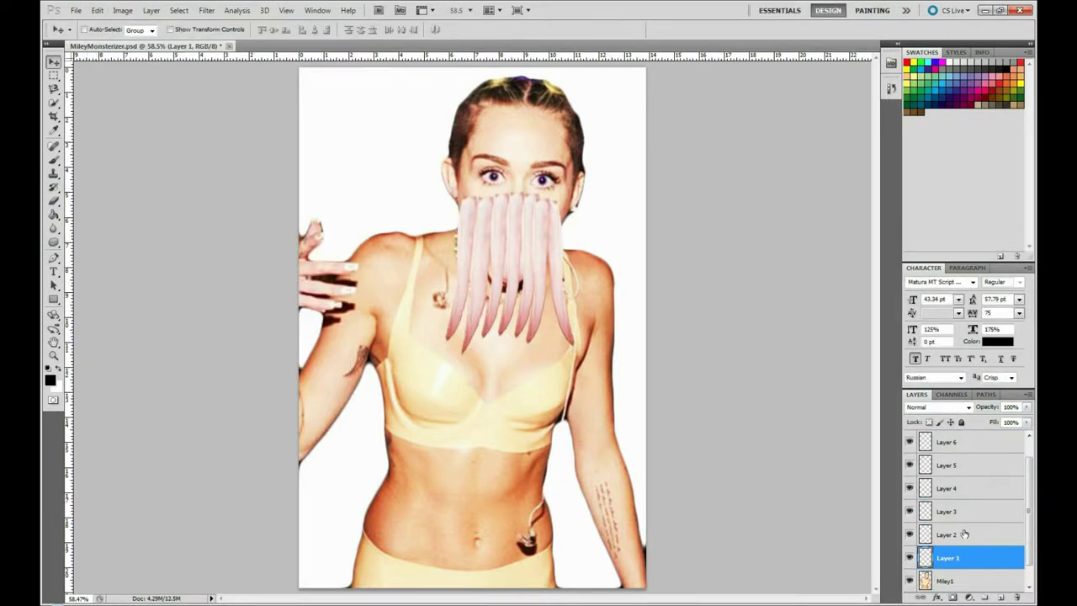
pyautogui.click(948, 534)
pyautogui.click(98, 10)
pyautogui.click(277, 315)
pyautogui.moveTo(555, 278); pyautogui.dragTo(562, 269)
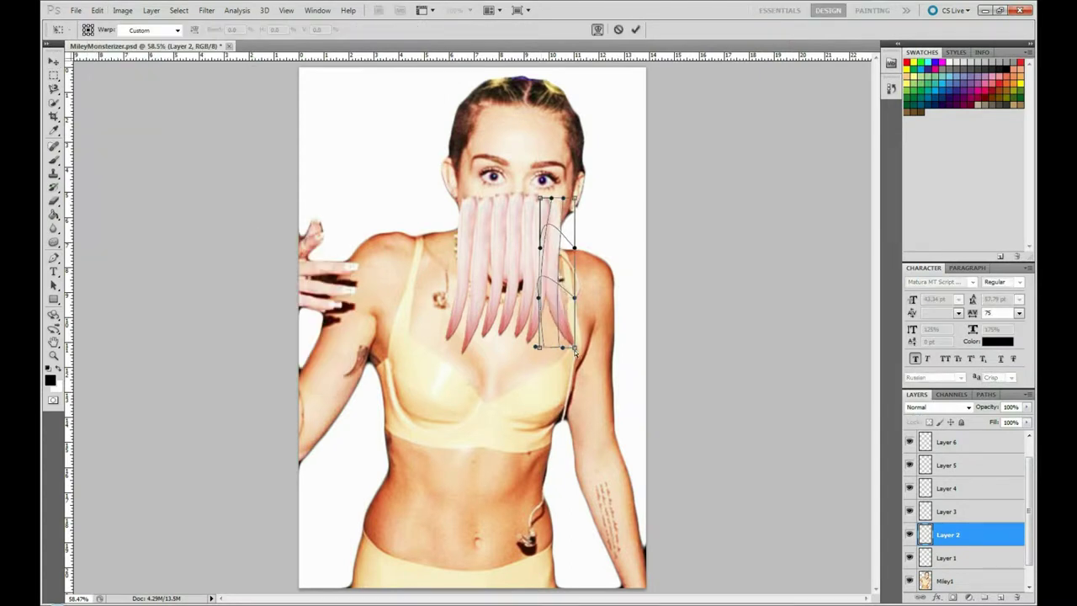
pyautogui.press('Return')
# - Warp the Layer 3 tentacle and bend the middle Layer 4 tentacle
pyautogui.click(948, 510)
pyautogui.click(98, 10)
pyautogui.click(277, 314)
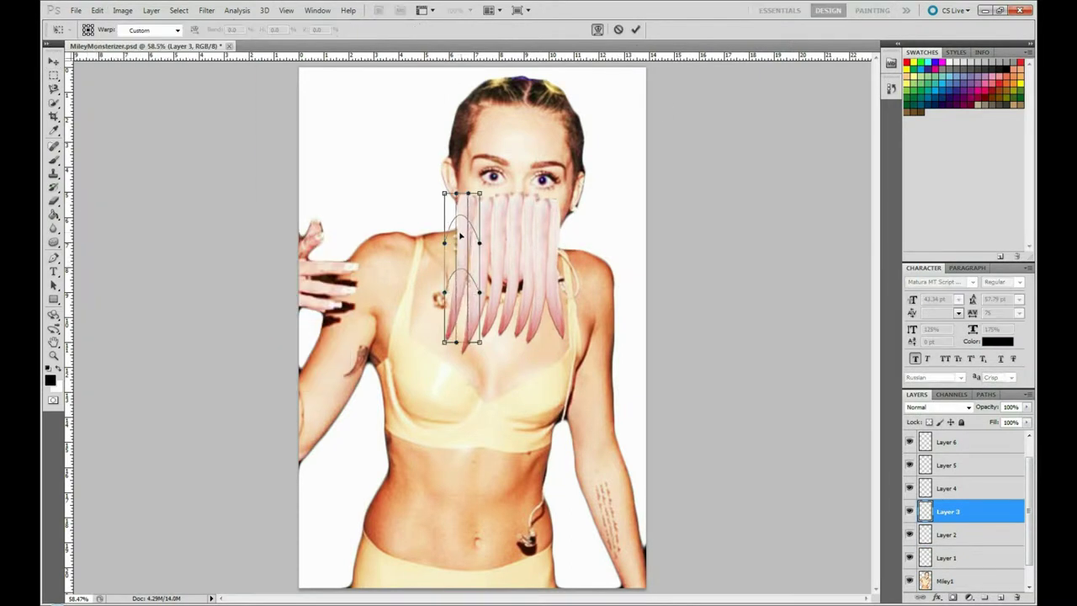
pyautogui.click(635, 30)
pyautogui.click(948, 488)
pyautogui.click(97, 10)
pyautogui.click(277, 314)
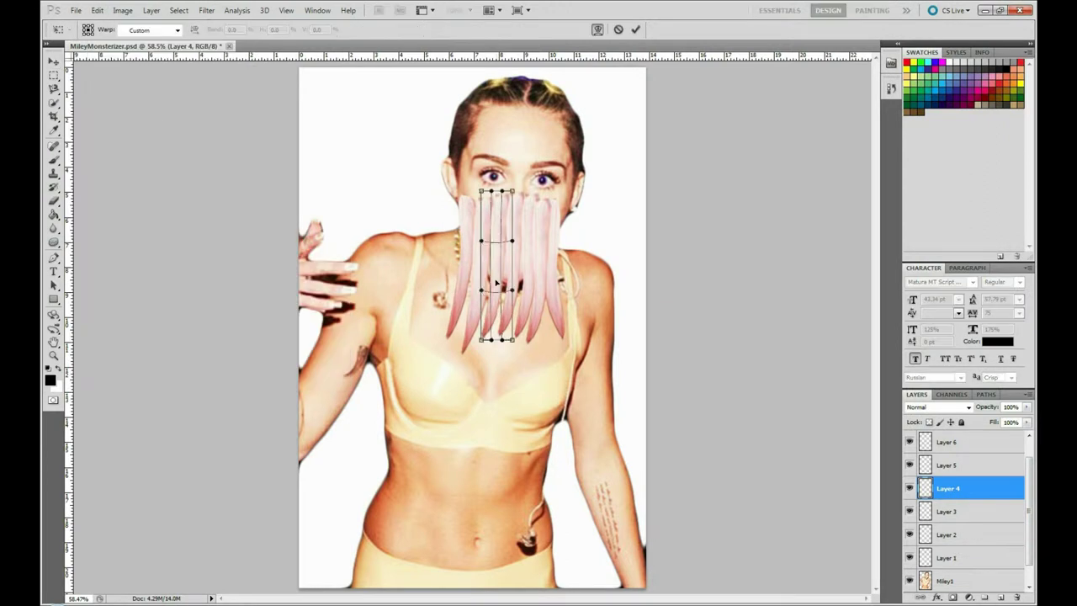
pyautogui.moveTo(495, 230); pyautogui.dragTo(488, 252)
pyautogui.click(635, 29)
# - Bend the Layer 5 tentacle, move it above Layer 6, and curve Layer 6
pyautogui.click(948, 465)
pyautogui.click(97, 10)
pyautogui.click(281, 318)
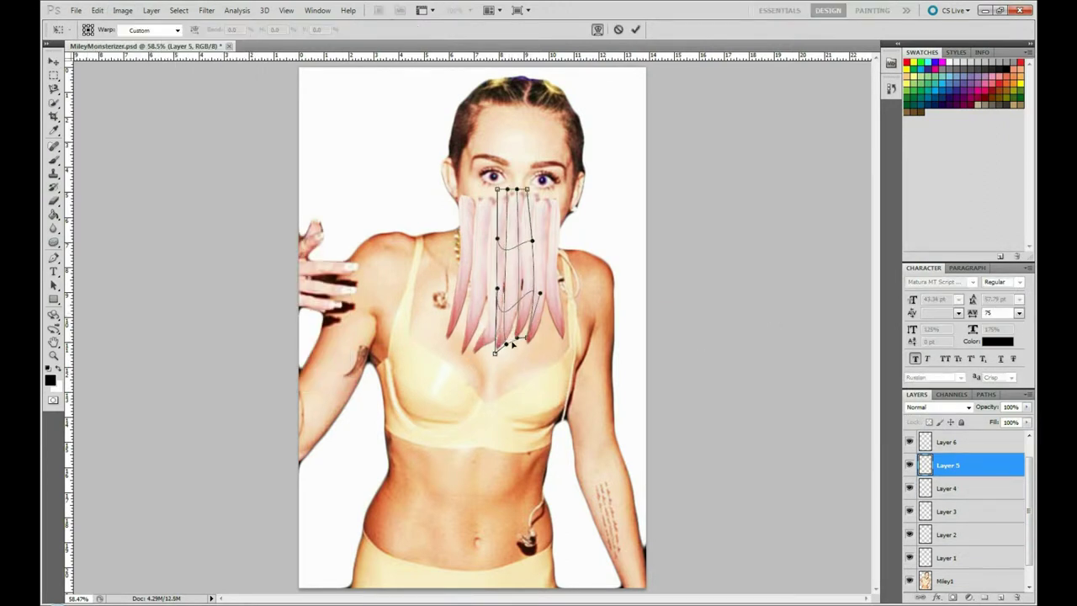
pyautogui.moveTo(486, 274); pyautogui.dragTo(504, 252)
pyautogui.press('Return')
pyautogui.click(98, 10)
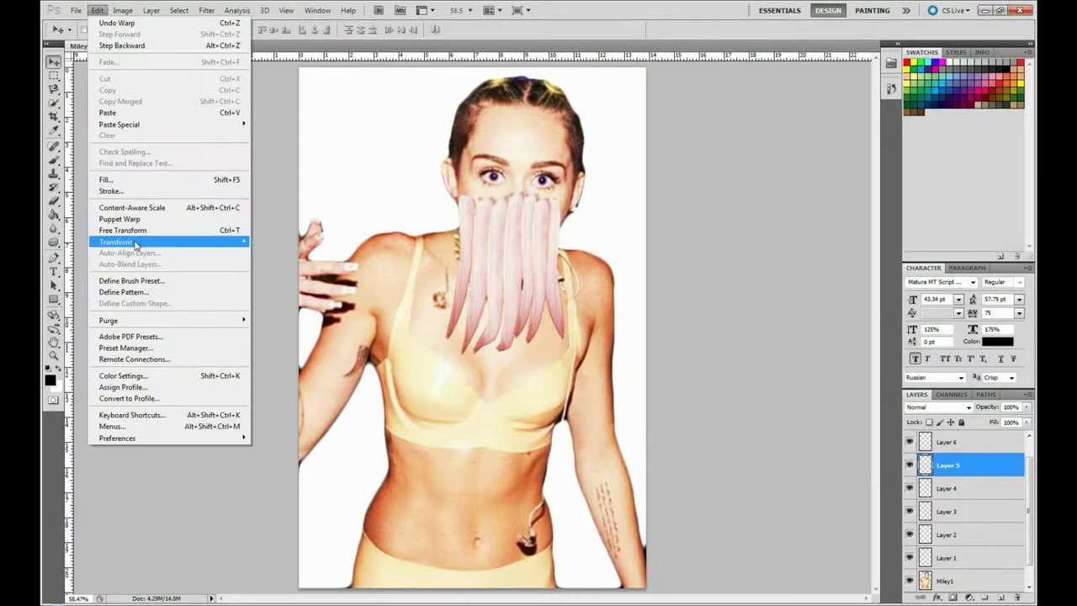
pyautogui.moveTo(947, 465); pyautogui.dragTo(948, 439)
pyautogui.click(955, 467)
pyautogui.click(97, 11)
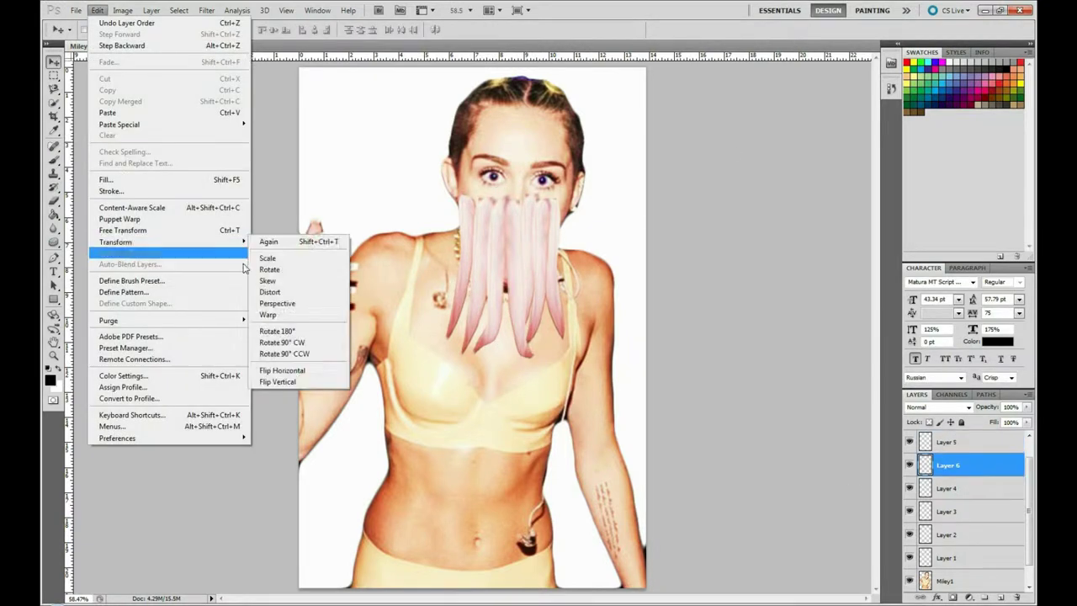
pyautogui.click(282, 318)
pyautogui.moveTo(500, 337); pyautogui.dragTo(527, 344)
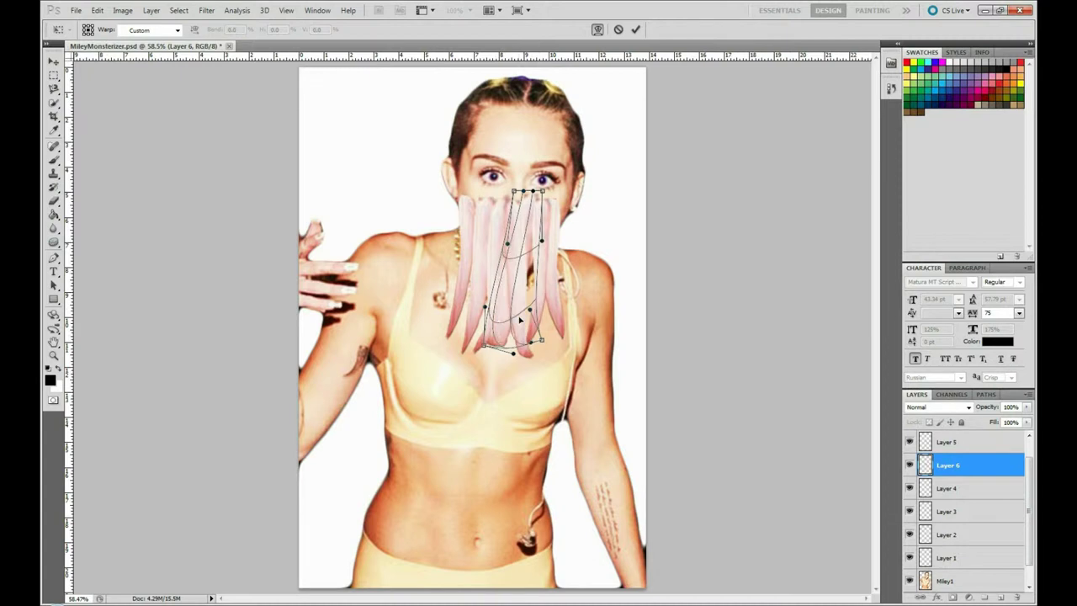
pyautogui.press('Return')
# - Warp Layer 7 and the rightmost strip, then select all tentacle and portrait layers for merging
pyautogui.click(102, 10)
pyautogui.click(269, 279)
pyautogui.press('Return')
pyautogui.hotkey('ctrl', '[')
pyautogui.click(97, 10)
pyautogui.click(278, 316)
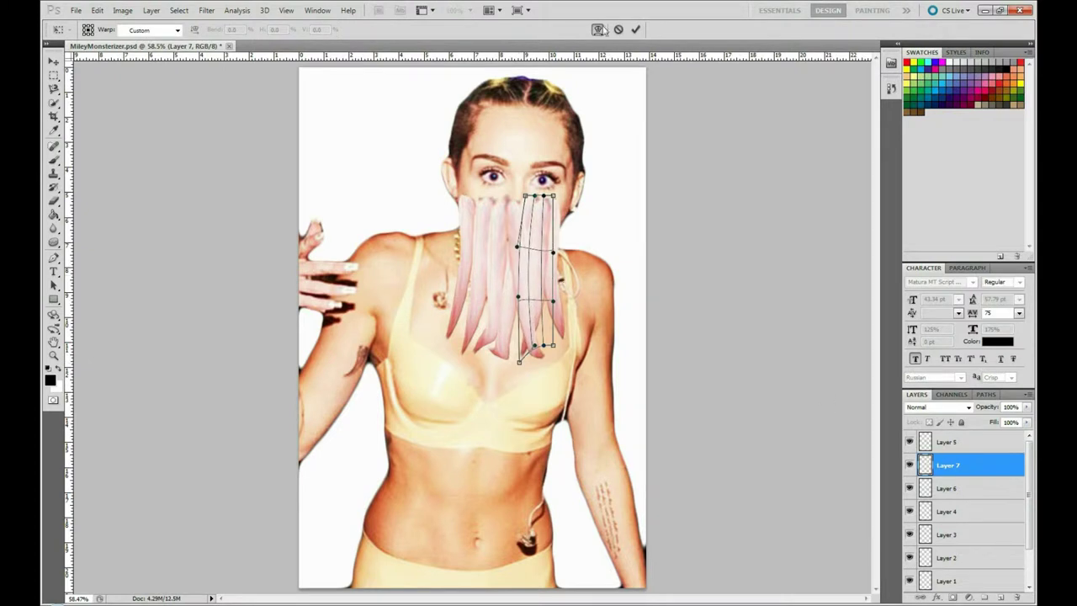
pyautogui.press('Return')
pyautogui.click(951, 441)
pyautogui.keyDown('shift'); pyautogui.click(951, 581); pyautogui.keyUp('shift')
pyautogui.rightClick(955, 567)
# - Merge the tentacle and portrait layers, then pick the Blur tool with a 47 px brush
pyautogui.click(841, 517)
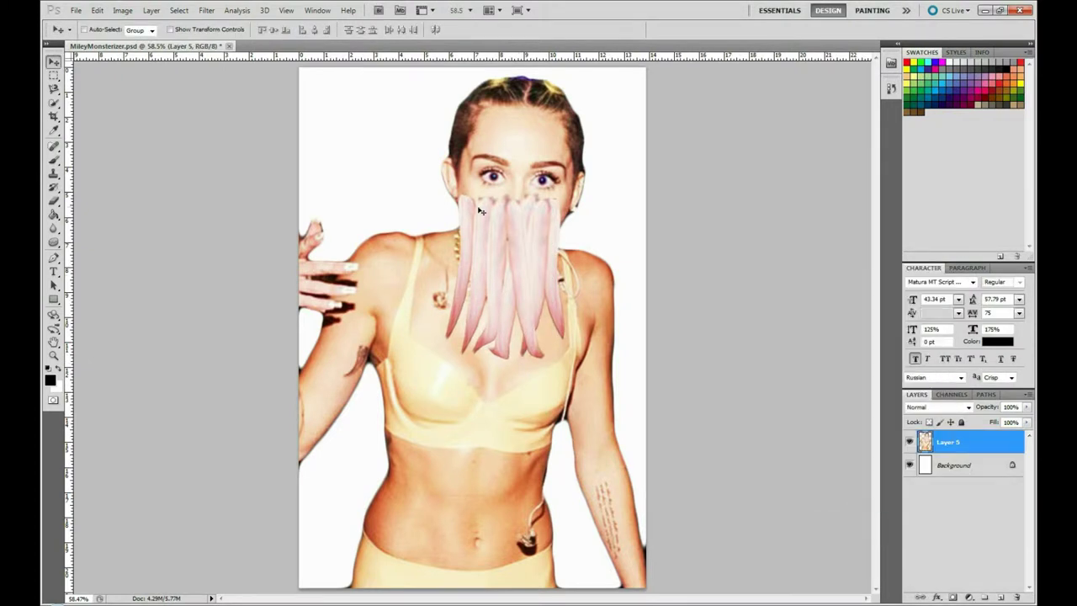
pyautogui.click(53, 159)
pyautogui.click(53, 228)
pyautogui.click(53, 228)
pyautogui.click(101, 30)
pyautogui.click(480, 203)
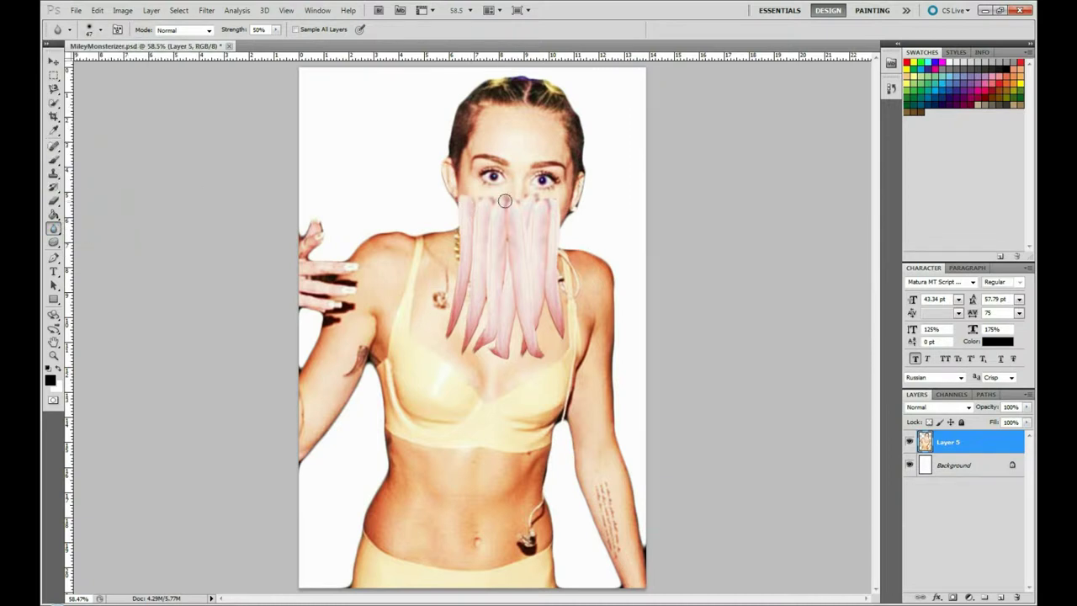
# - Browse the painting tools and select the Clone Stamp with a 45 px brush
pyautogui.click(53, 159)
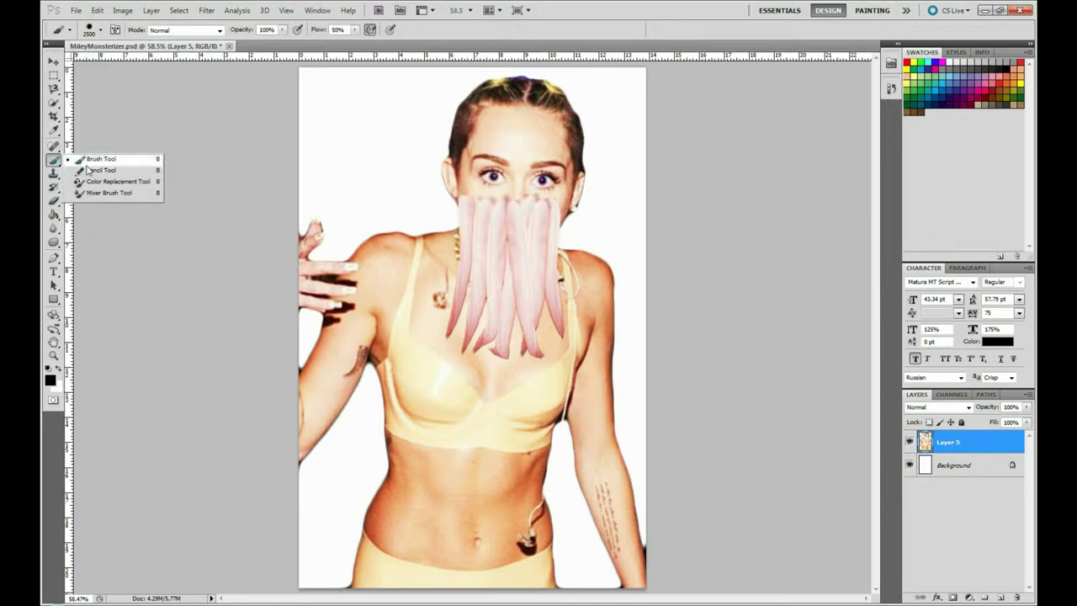
pyautogui.click(53, 102)
pyautogui.click(53, 159)
pyautogui.click(101, 193)
pyautogui.click(53, 159)
pyautogui.click(54, 160)
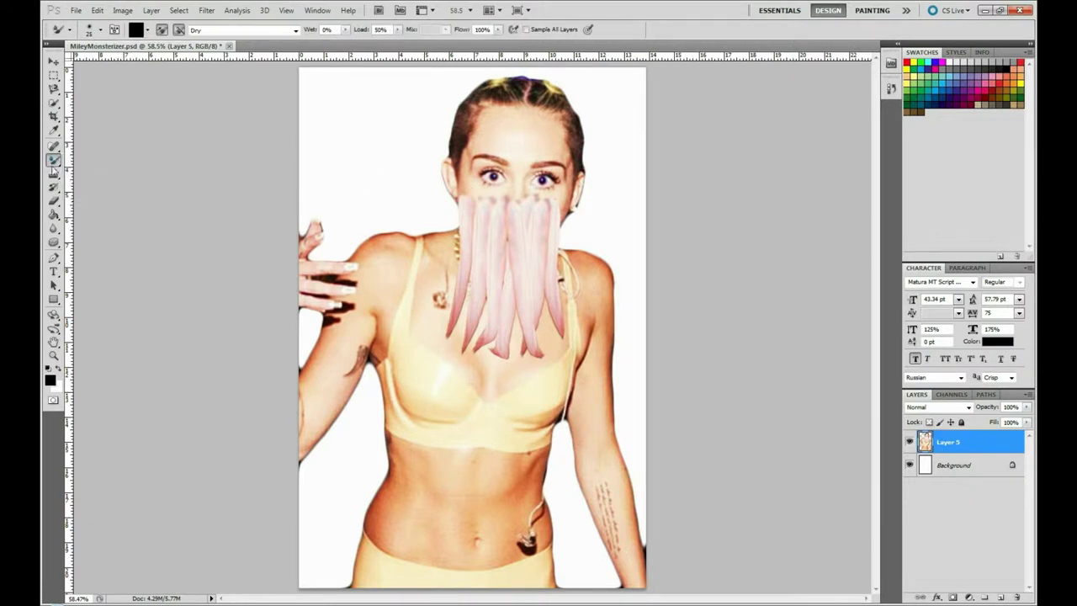
pyautogui.click(53, 173)
pyautogui.rightClick(491, 107)
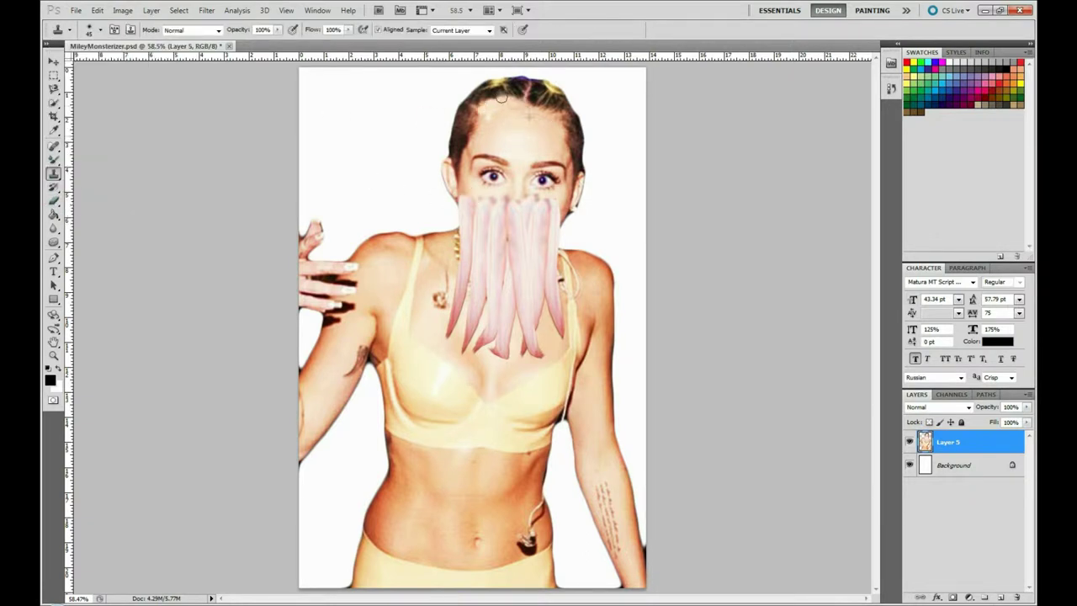
# - Clone forehead skin over the hair for a bald crown, then over the tentacle tops
pyautogui.keyDown('alt'); pyautogui.click(517, 139); pyautogui.keyUp('alt')
pyautogui.moveTo(484, 118)
pyautogui.mouseDown()
pyautogui.moveTo(491, 97)
pyautogui.moveTo(468, 137)
pyautogui.moveTo(473, 107)
pyautogui.moveTo(532, 89)
pyautogui.moveTo(559, 111)
pyautogui.moveTo(571, 157)
pyautogui.mouseUp()
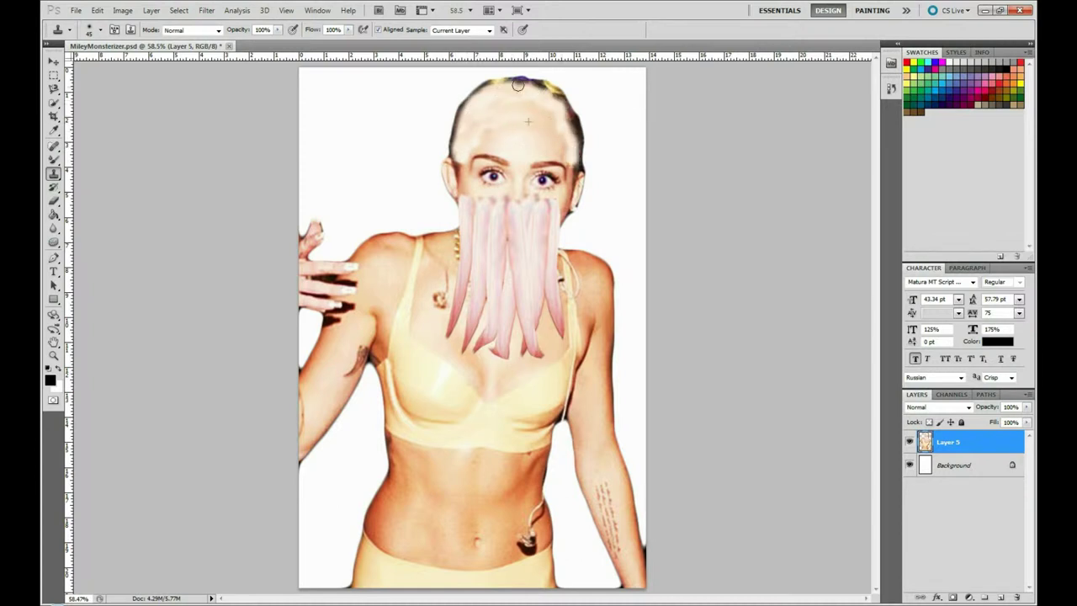
pyautogui.click(53, 229)
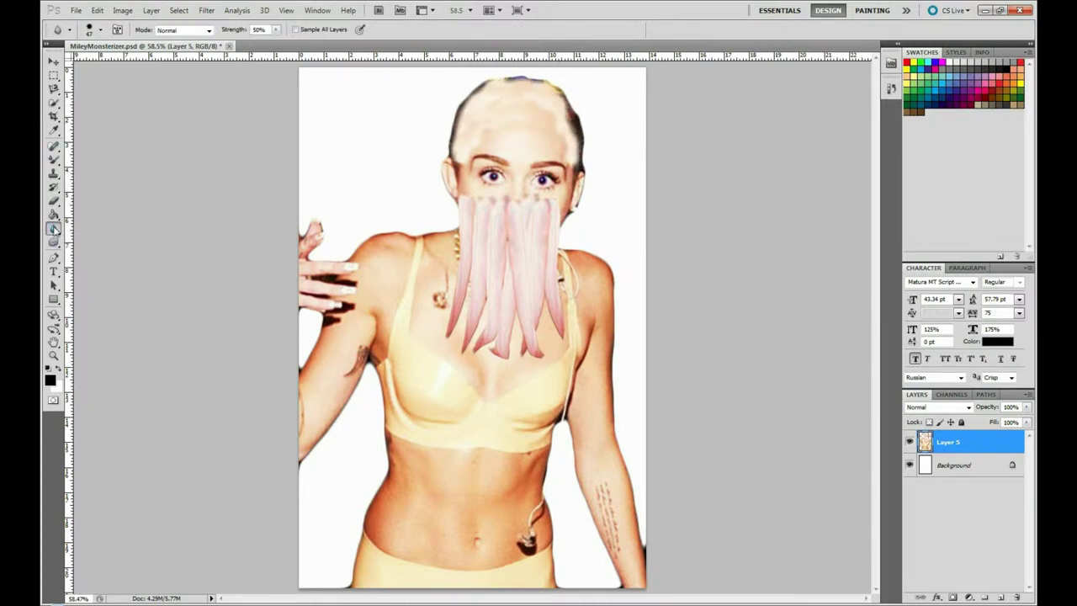
pyautogui.click(54, 174)
pyautogui.moveTo(478, 201); pyautogui.dragTo(528, 198)
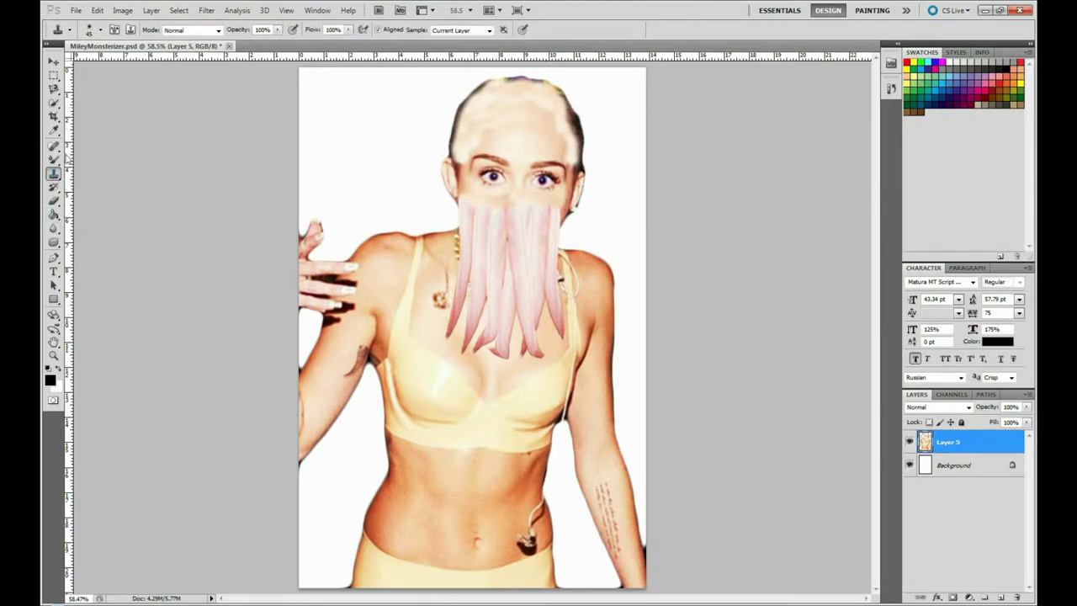
pyautogui.click(53, 145)
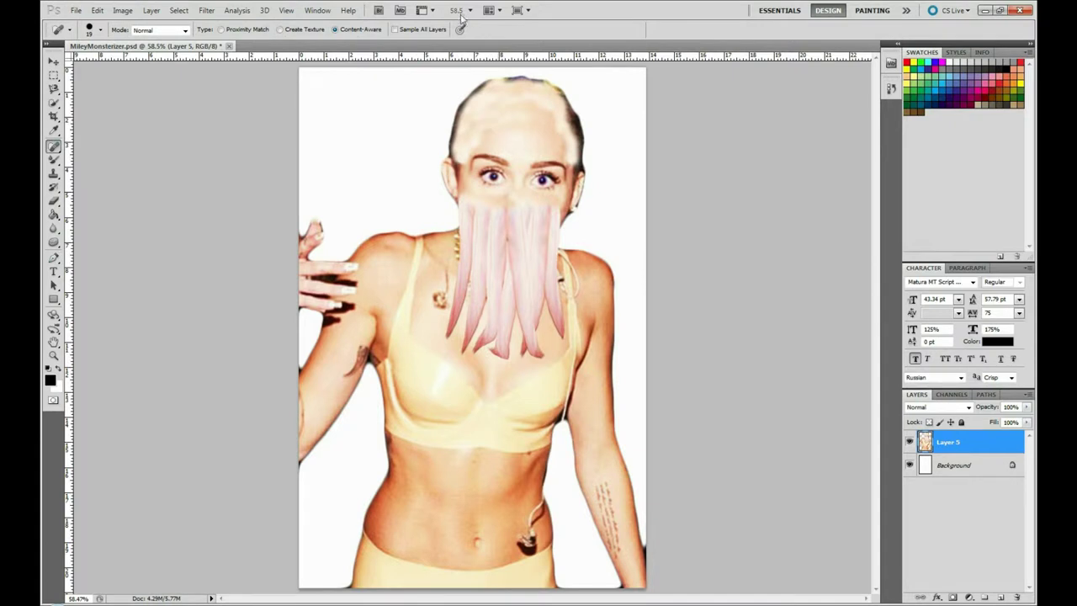
# - Switch from the Spot Healing Brush to the Healing Brush tool
pyautogui.rightClick(53, 145)
pyautogui.click(101, 159)
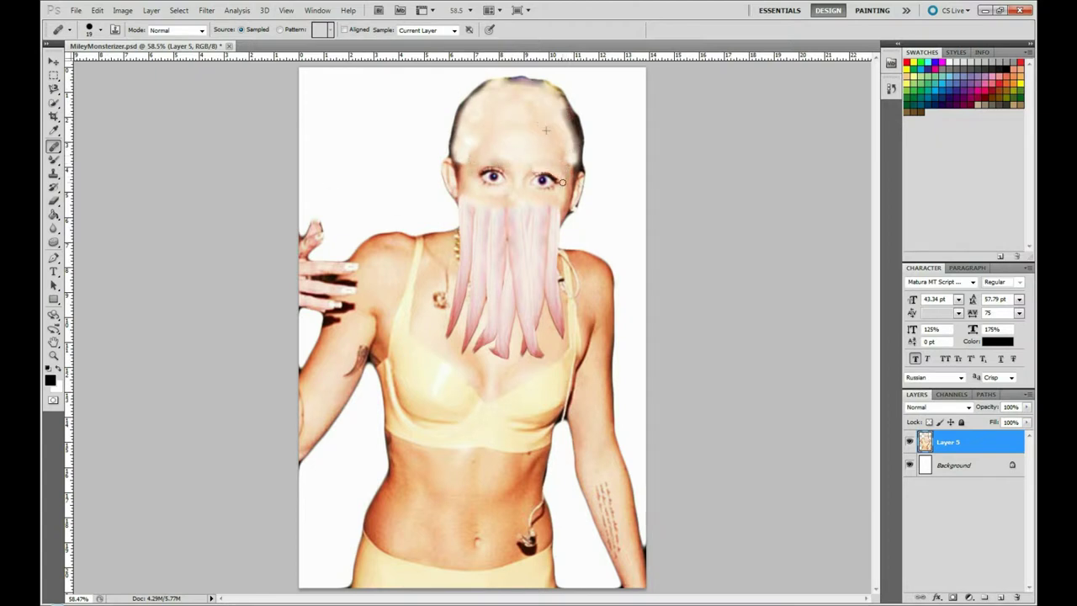
# - Clone skin over the navel piercing
pyautogui.click(54, 172)
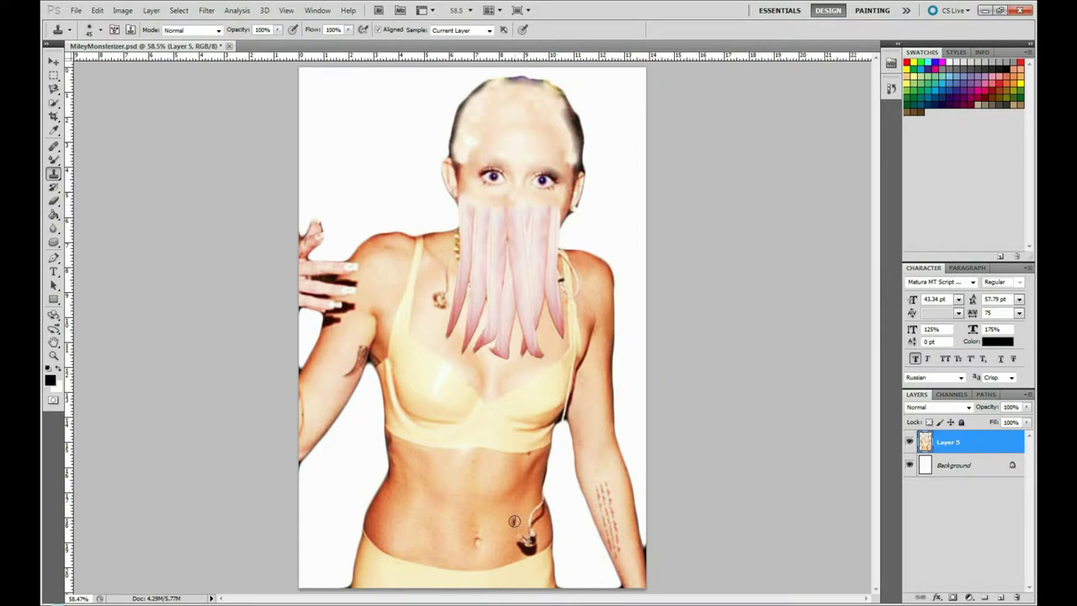
pyautogui.moveTo(511, 524); pyautogui.dragTo(534, 526)
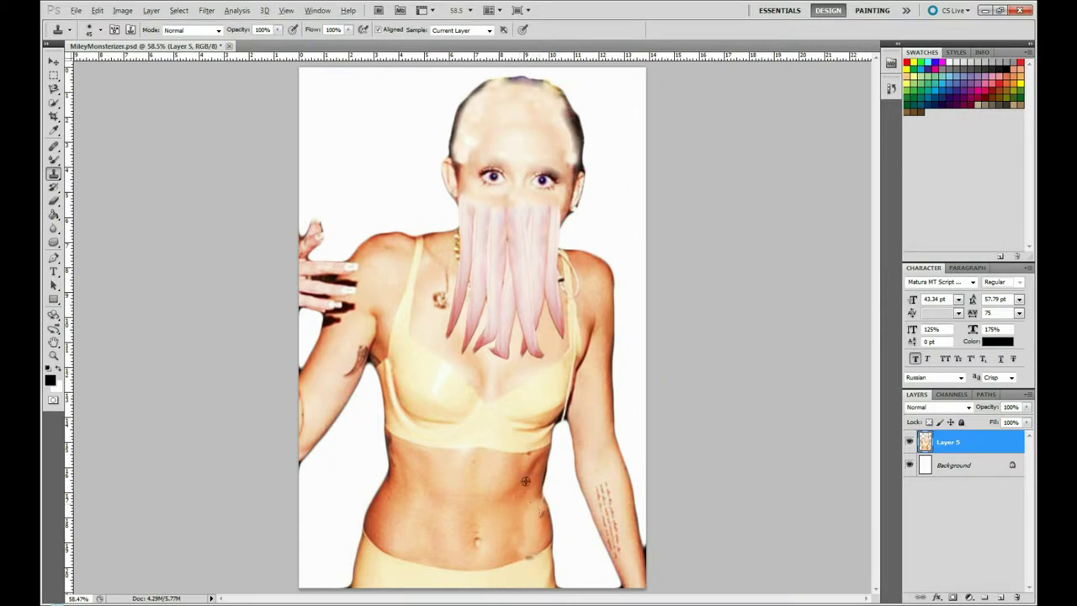
pyautogui.click(54, 241)
pyautogui.click(96, 241)
pyautogui.click(53, 174)
# - Clone skin across the midriff, the dark scalp edge and both sides of the bra
pyautogui.rightClick(52, 159)
pyautogui.click(93, 197)
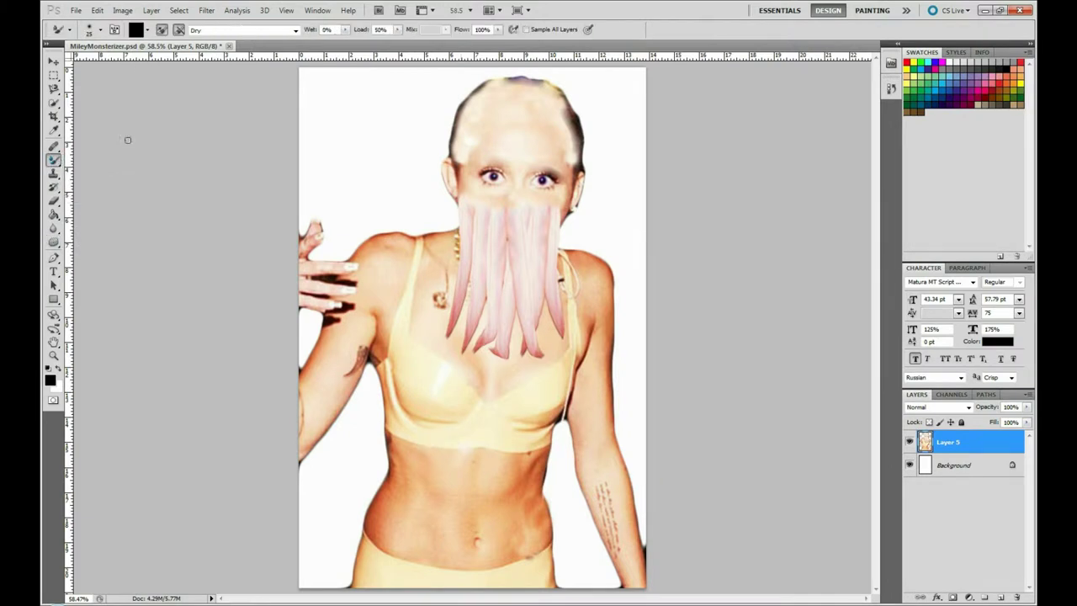
pyautogui.click(53, 174)
pyautogui.moveTo(406, 448); pyautogui.dragTo(551, 447)
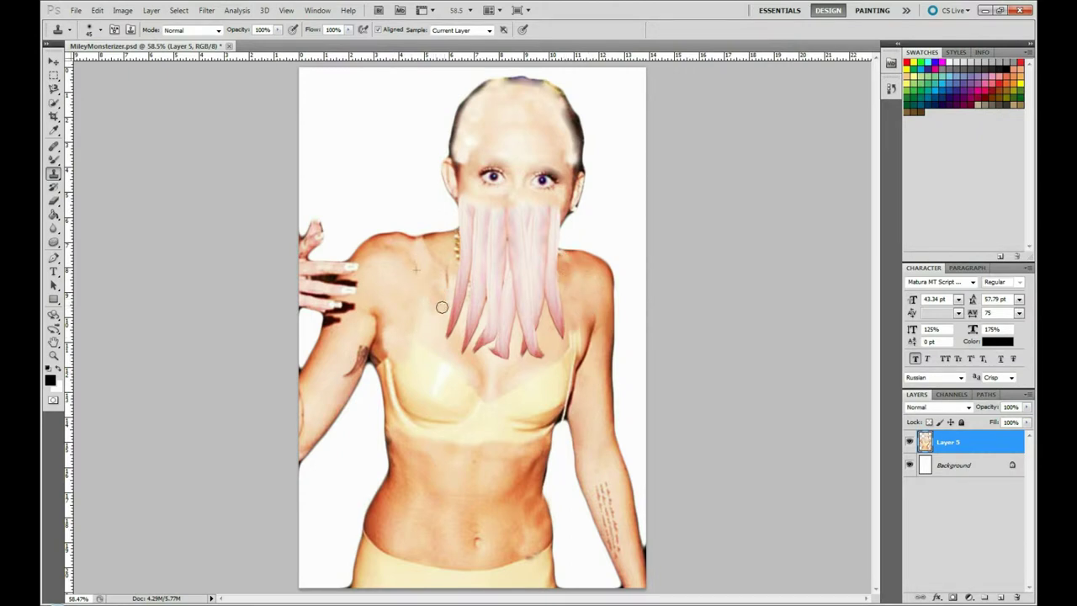
pyautogui.moveTo(522, 139)
pyautogui.mouseDown()
pyautogui.moveTo(573, 143)
pyautogui.moveTo(508, 86)
pyautogui.mouseUp()
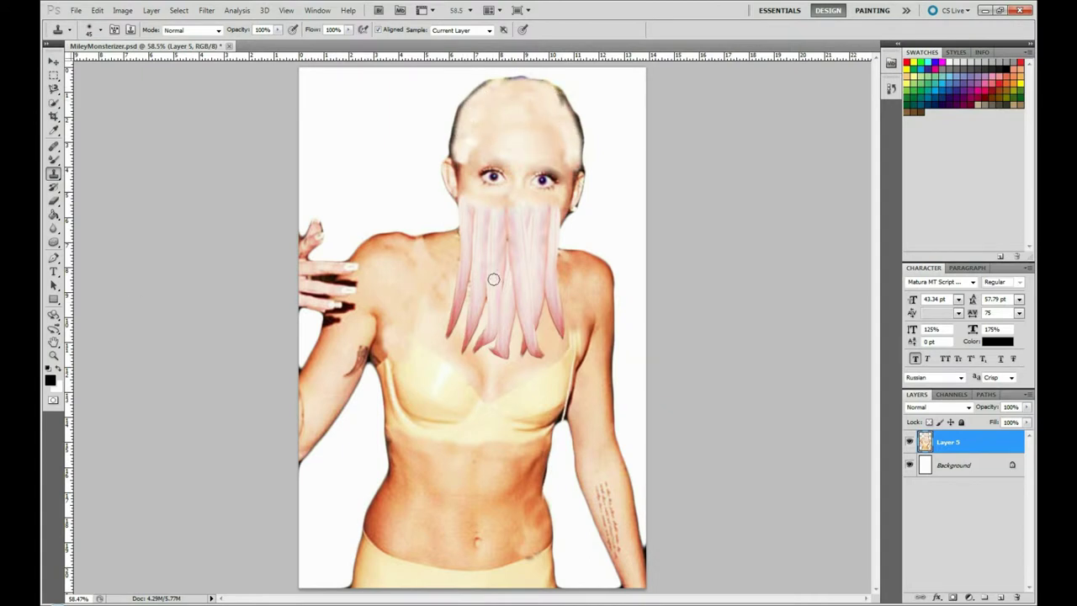
pyautogui.moveTo(393, 351)
pyautogui.mouseDown()
pyautogui.moveTo(416, 401)
pyautogui.moveTo(458, 395)
pyautogui.moveTo(425, 421)
pyautogui.moveTo(417, 354)
pyautogui.mouseUp()
pyautogui.moveTo(504, 399)
pyautogui.mouseDown()
pyautogui.moveTo(530, 421)
pyautogui.moveTo(555, 416)
pyautogui.moveTo(543, 379)
pyautogui.moveTo(564, 380)
pyautogui.mouseUp()
# - Paint green over the scalp with the Color Replacement Tool, then choose a near-black green
pyautogui.moveTo(53, 158); pyautogui.dragTo(101, 178)
pyautogui.click(49, 380)
pyautogui.click(420, 409)
pyautogui.click(373, 427)
pyautogui.click(523, 305)
pyautogui.moveTo(471, 126); pyautogui.dragTo(521, 107)
pyautogui.click(49, 379)
pyautogui.click(524, 298)
pyautogui.click(53, 186)
# - Paint the hand, chest and tentacles green with an 88-pixel Color Replacement brush
pyautogui.press('b')
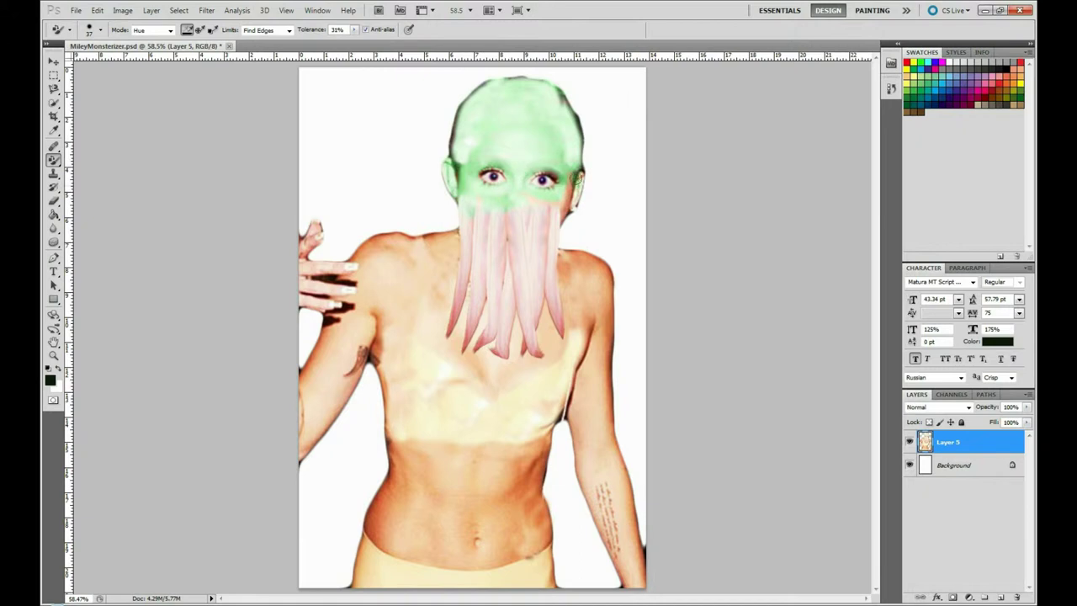
pyautogui.click(100, 29)
pyautogui.moveTo(150, 46); pyautogui.dragTo(168, 45)
pyautogui.press('Return')
pyautogui.moveTo(320, 290); pyautogui.dragTo(579, 336)
# - Paint the beige chest band green using a 54-pixel brush
pyautogui.click(90, 30)
pyautogui.moveTo(169, 45); pyautogui.dragTo(149, 45)
pyautogui.press('Return')
pyautogui.moveTo(555, 421); pyautogui.dragTo(450, 403)
# - Clone nearby skin over green spills on the left hip and by the waistband
pyautogui.click(54, 173)
pyautogui.keyDown('alt'); pyautogui.click(419, 569); pyautogui.keyUp('alt')
pyautogui.moveTo(362, 533); pyautogui.dragTo(389, 545)
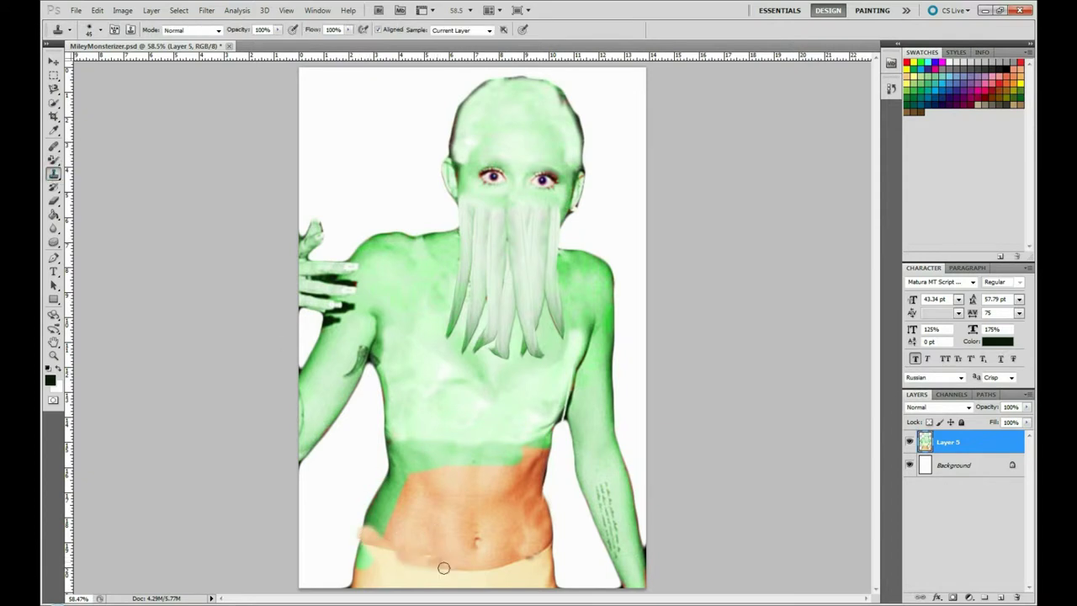
pyautogui.keyDown('alt'); pyautogui.click(452, 561); pyautogui.keyUp('alt')
pyautogui.moveTo(483, 565); pyautogui.dragTo(542, 549)
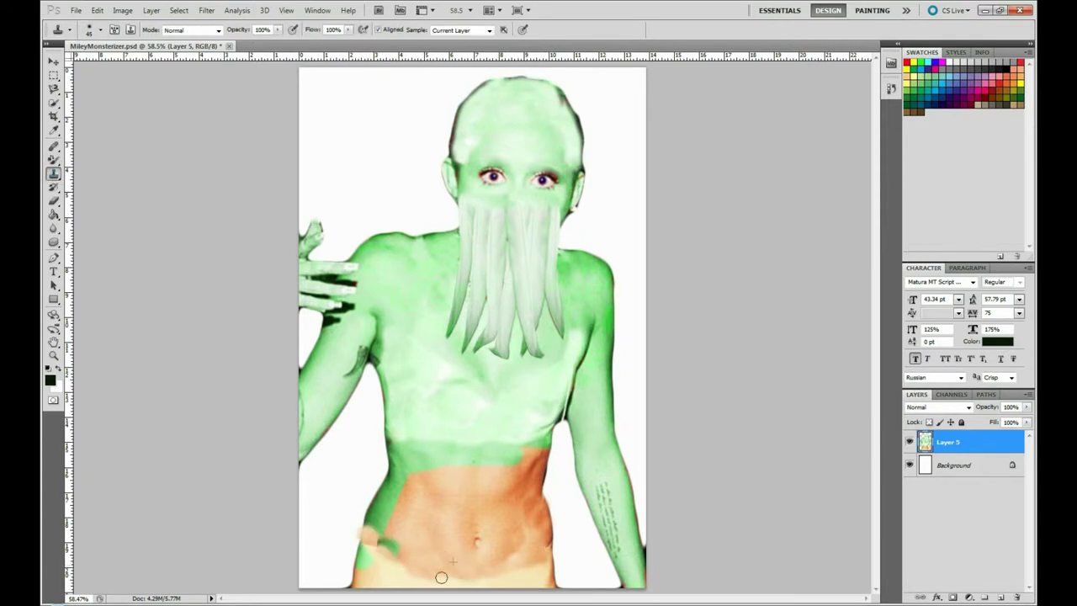
# - Set red as the foreground painting colour
pyautogui.hotkey('shift', 'b')
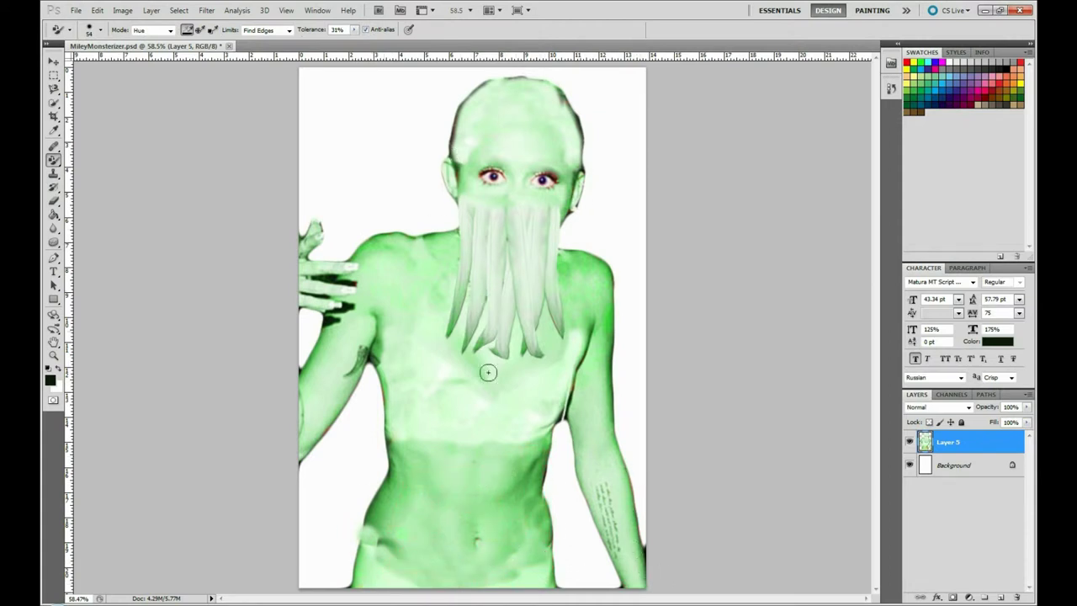
pyautogui.click(50, 379)
pyautogui.click(416, 305)
pyautogui.click(524, 298)
pyautogui.click(89, 30)
# - Zoom in on the left eye and set red as the foreground colour, undoing a trial fill
pyautogui.press('z')
pyautogui.moveTo(491, 179); pyautogui.dragTo(572, 179)
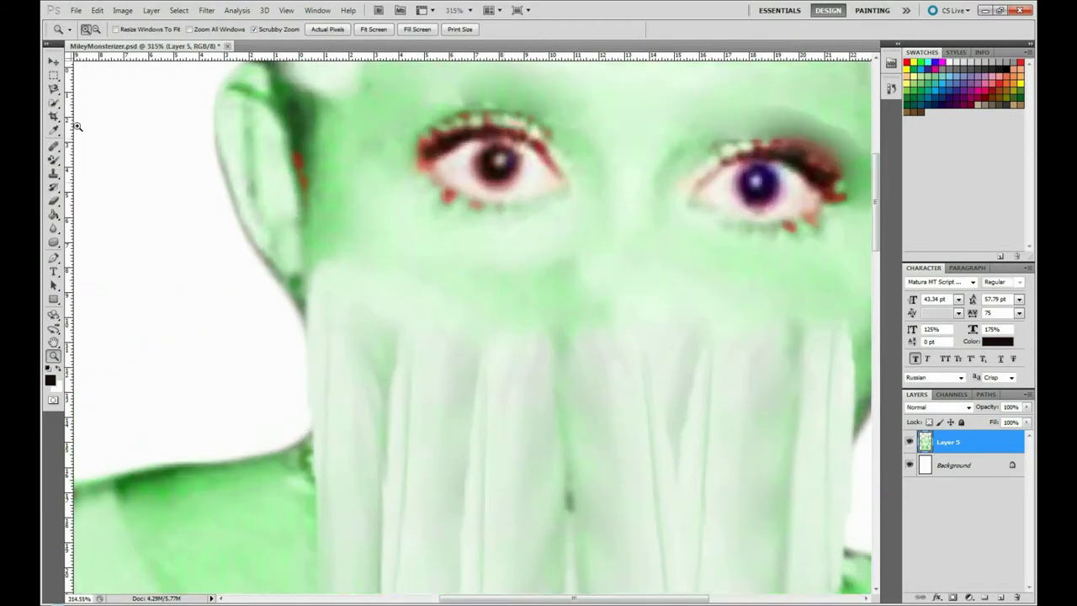
pyautogui.press('b')
pyautogui.press('i')
pyautogui.click(496, 170)
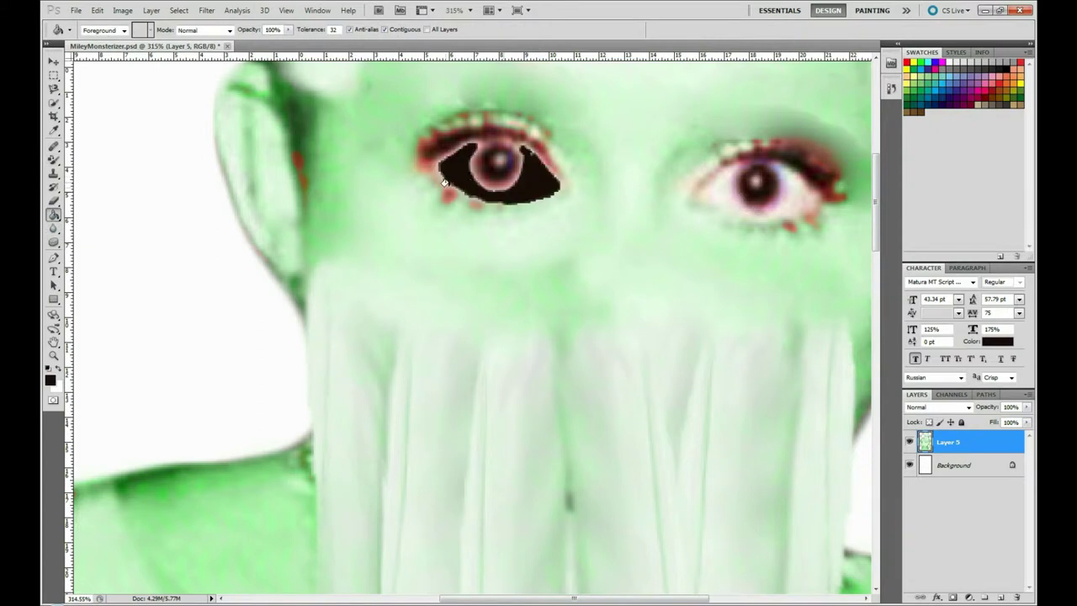
pyautogui.click(50, 380)
pyautogui.click(526, 300)
pyautogui.press('g')
pyautogui.click(454, 166)
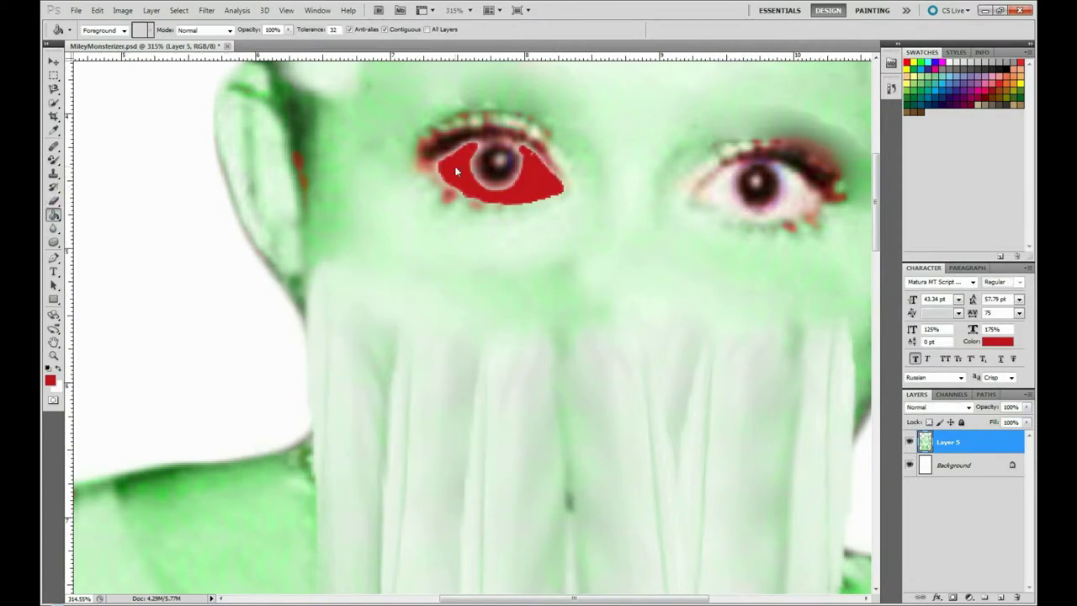
pyautogui.hotkey('ctrl', 'z')
# - Paint red dots over both pupils with a small 23-pixel brush
pyautogui.press('b')
pyautogui.hotkey('shift', 'b')
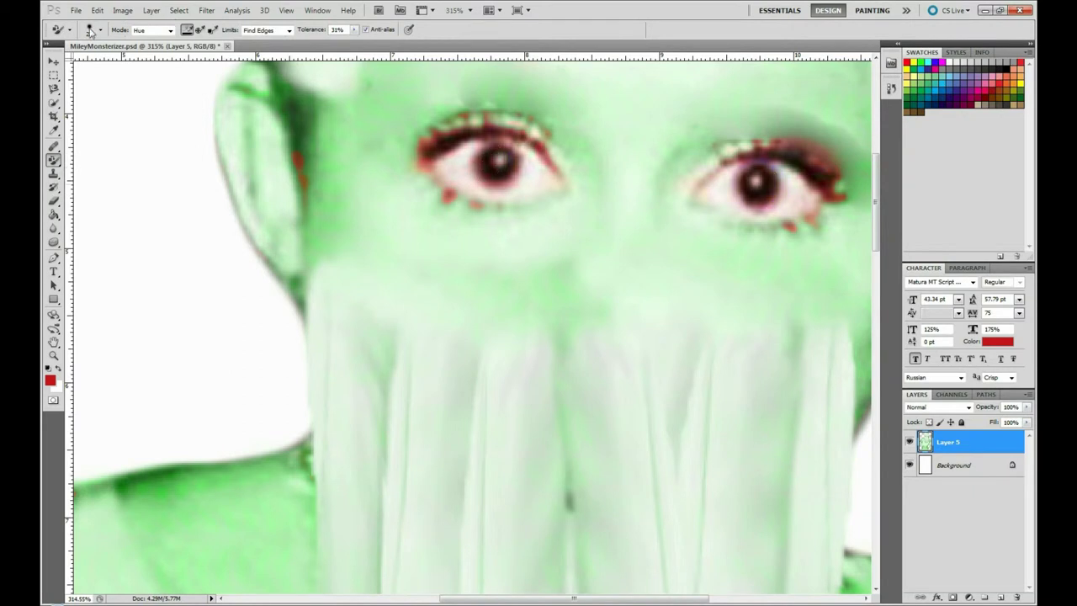
pyautogui.click(90, 29)
pyautogui.press('Return')
pyautogui.rightClick(53, 159)
pyautogui.click(101, 154)
pyautogui.click(90, 29)
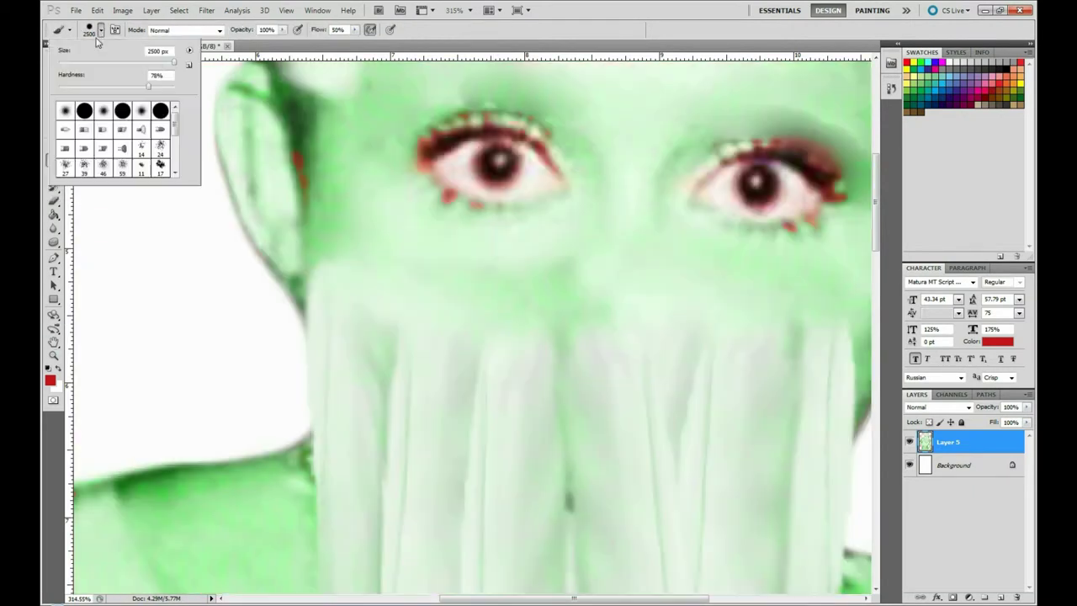
pyautogui.click(496, 169)
pyautogui.click(757, 187)
# - Set dark green for the Color Replacement tool and fit the portrait on screen
pyautogui.rightClick(57, 163)
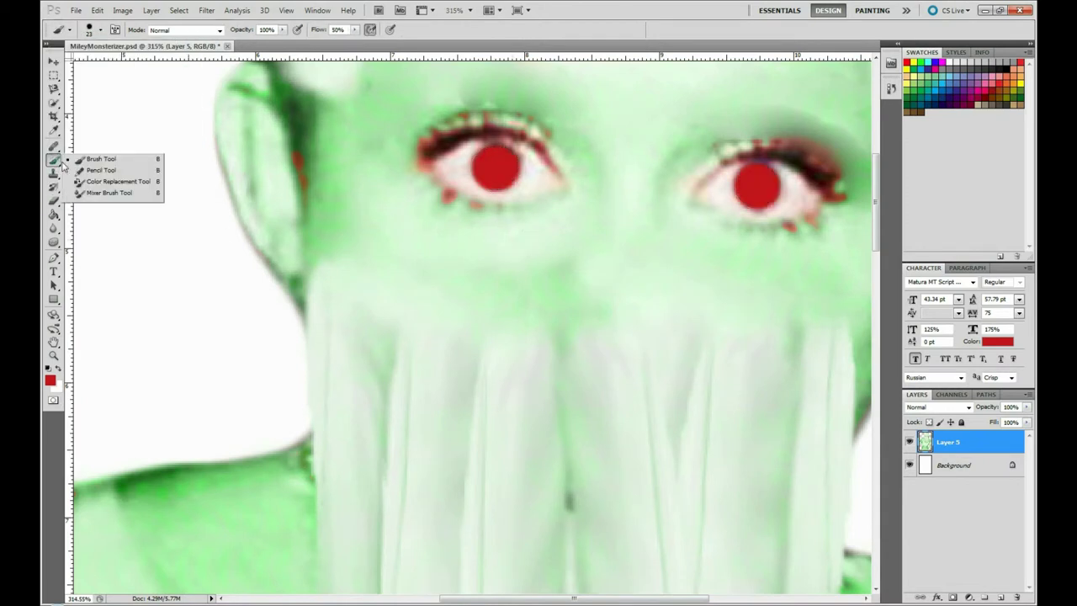
pyautogui.click(118, 181)
pyautogui.click(50, 380)
pyautogui.click(367, 415)
pyautogui.click(524, 298)
pyautogui.click(286, 10)
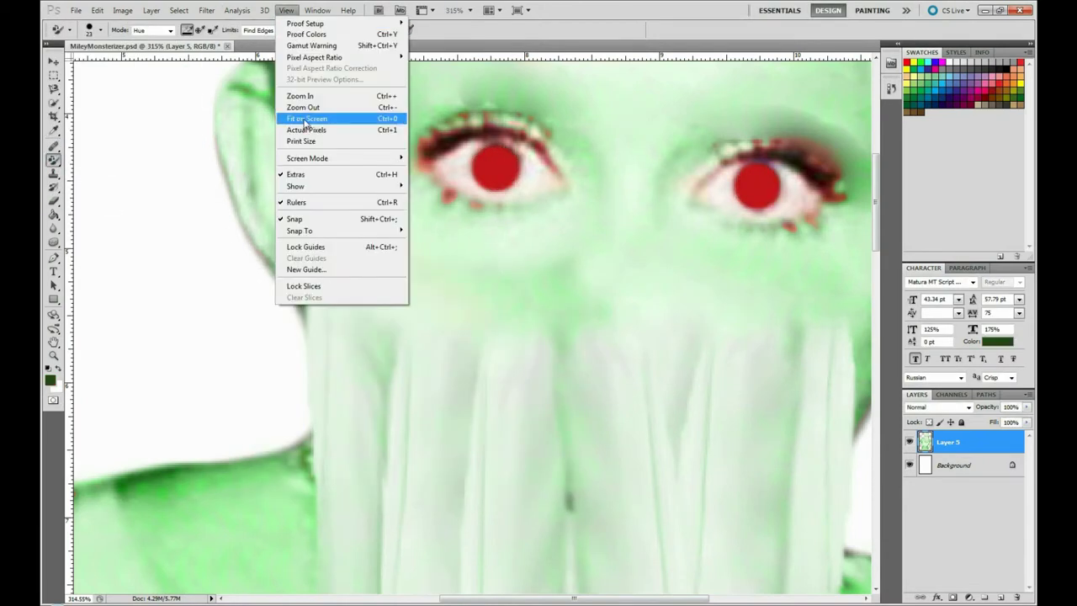
pyautogui.click(307, 118)
# - Clone skin across the forehead and darken the image with a two-point Curves adjustment
pyautogui.click(53, 173)
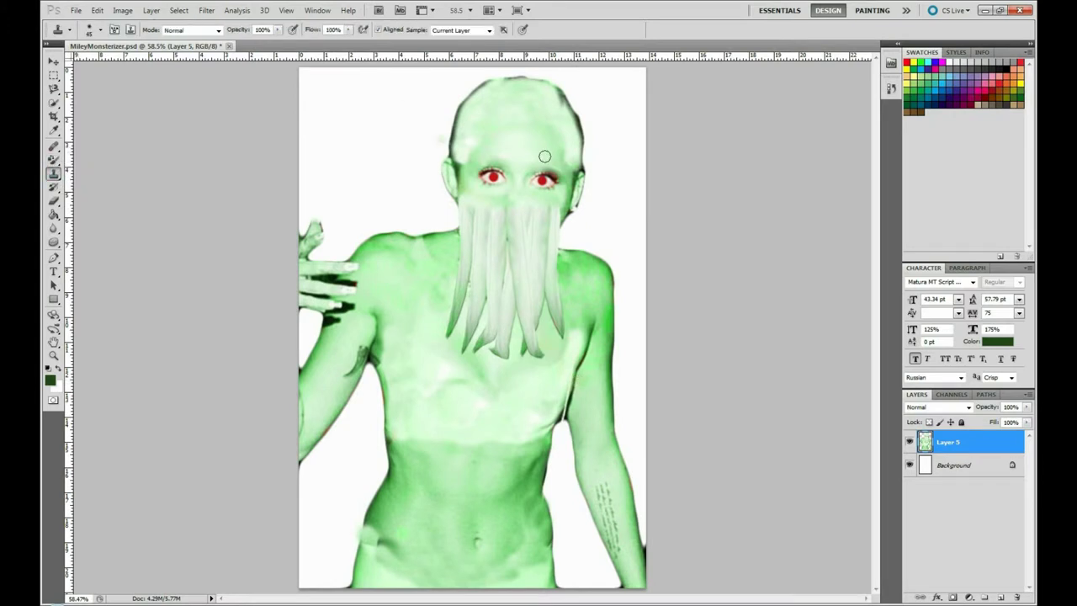
pyautogui.moveTo(466, 151); pyautogui.dragTo(524, 96)
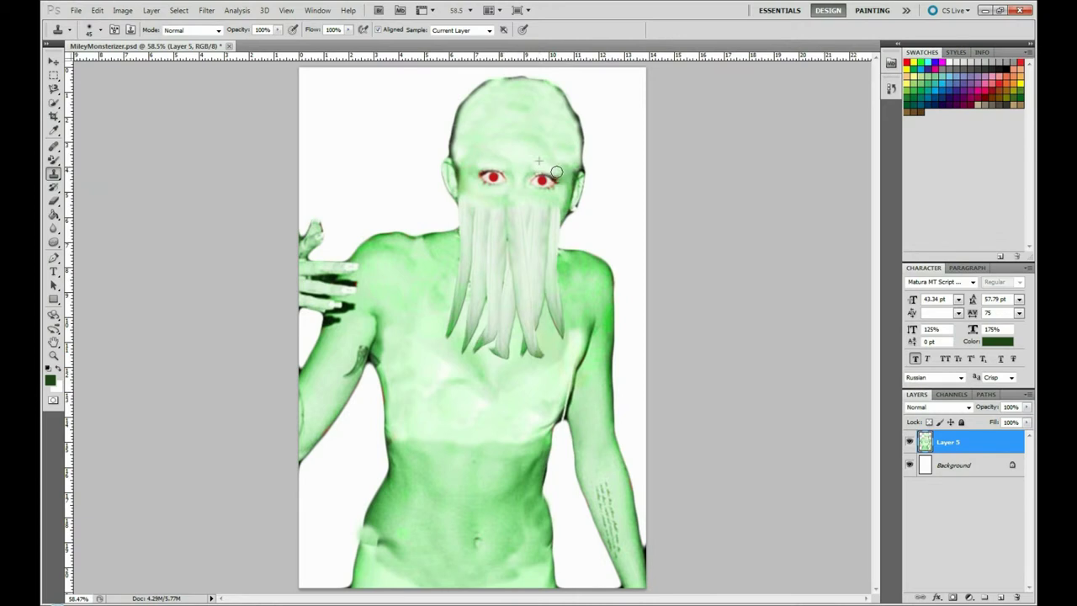
pyautogui.click(122, 11)
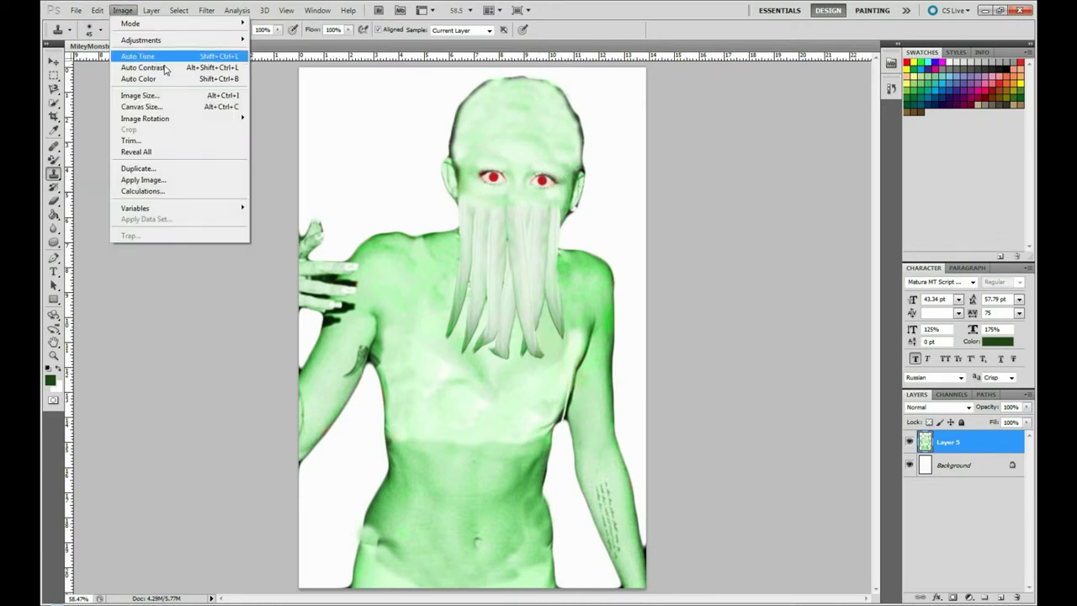
pyautogui.click(270, 67)
pyautogui.moveTo(824, 264); pyautogui.dragTo(824, 319)
pyautogui.moveTo(858, 270); pyautogui.dragTo(858, 298)
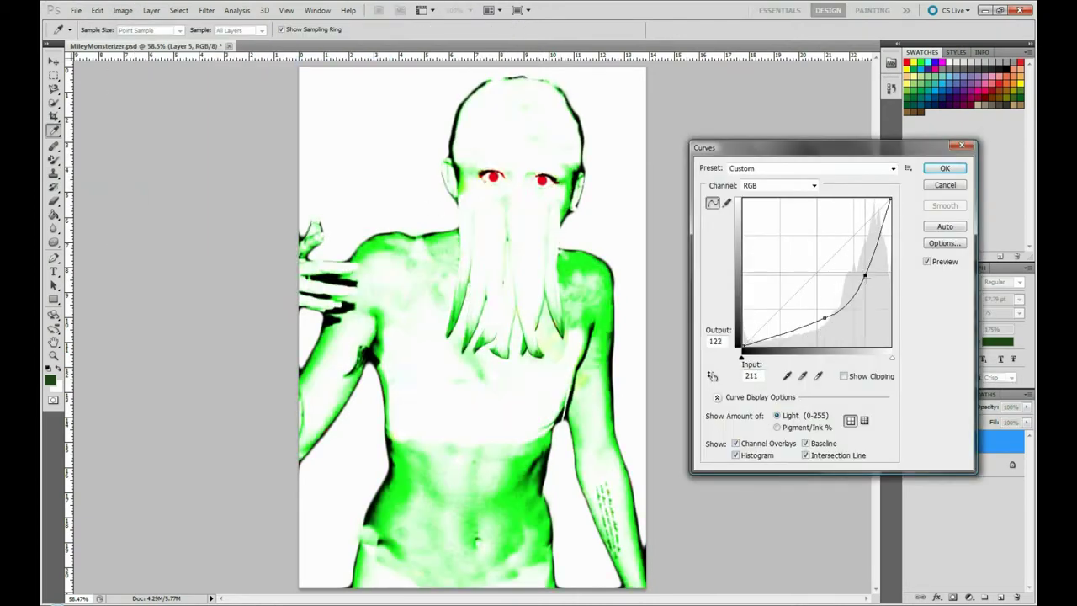
pyautogui.click(935, 172)
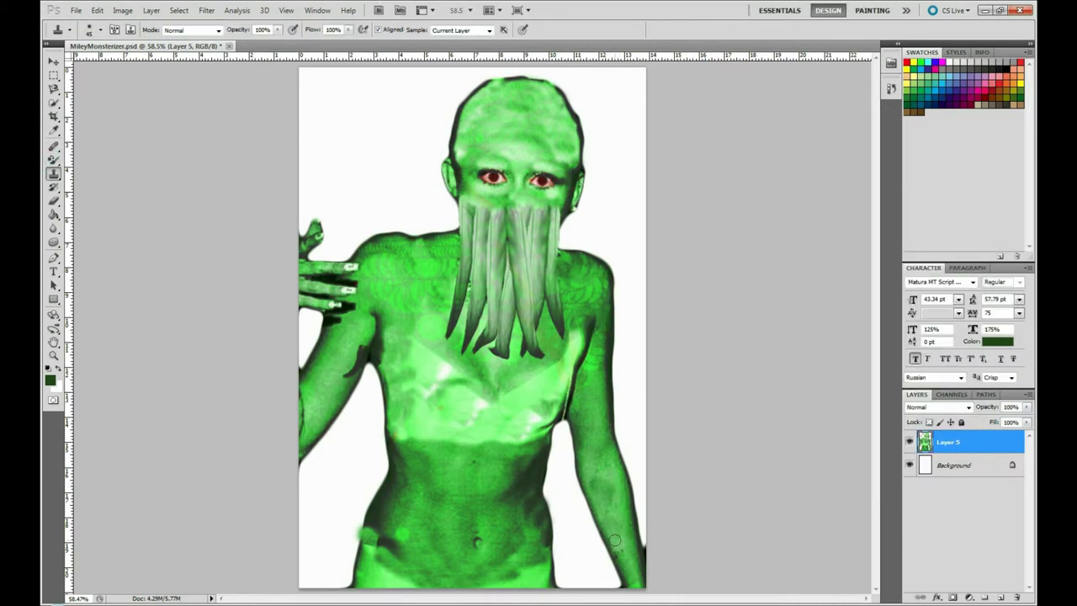
# - Clone green skin over the light chest band and set the brush colour to red
pyautogui.moveTo(467, 454)
pyautogui.mouseDown()
pyautogui.moveTo(421, 407)
pyautogui.moveTo(425, 362)
pyautogui.moveTo(529, 404)
pyautogui.moveTo(519, 406)
pyautogui.moveTo(568, 349)
pyautogui.mouseUp()
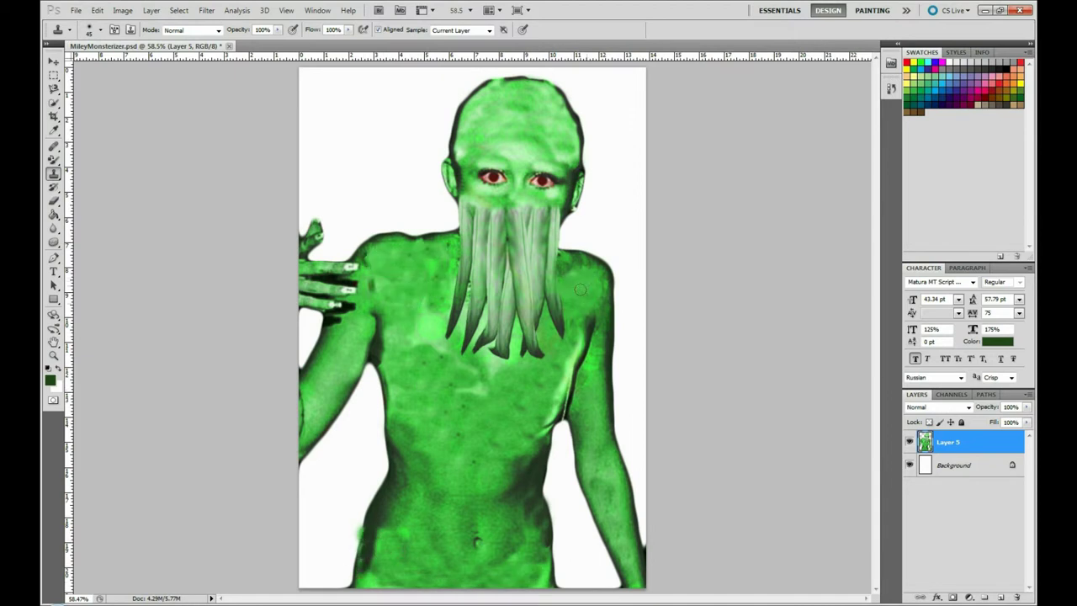
pyautogui.click(53, 159)
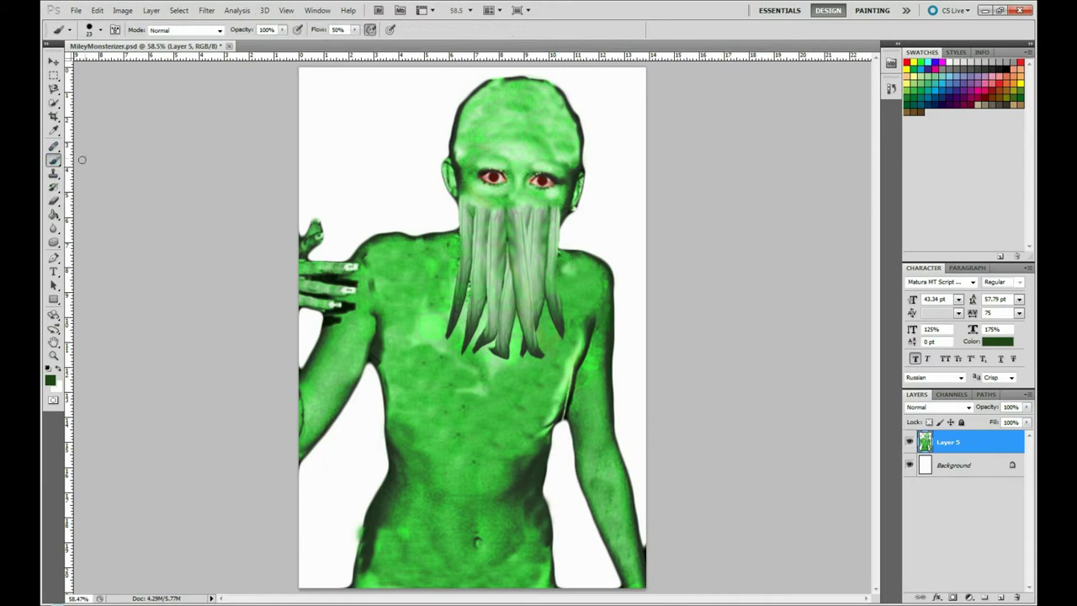
pyautogui.click(49, 381)
pyautogui.click(418, 309)
pyautogui.click(365, 361)
pyautogui.click(524, 303)
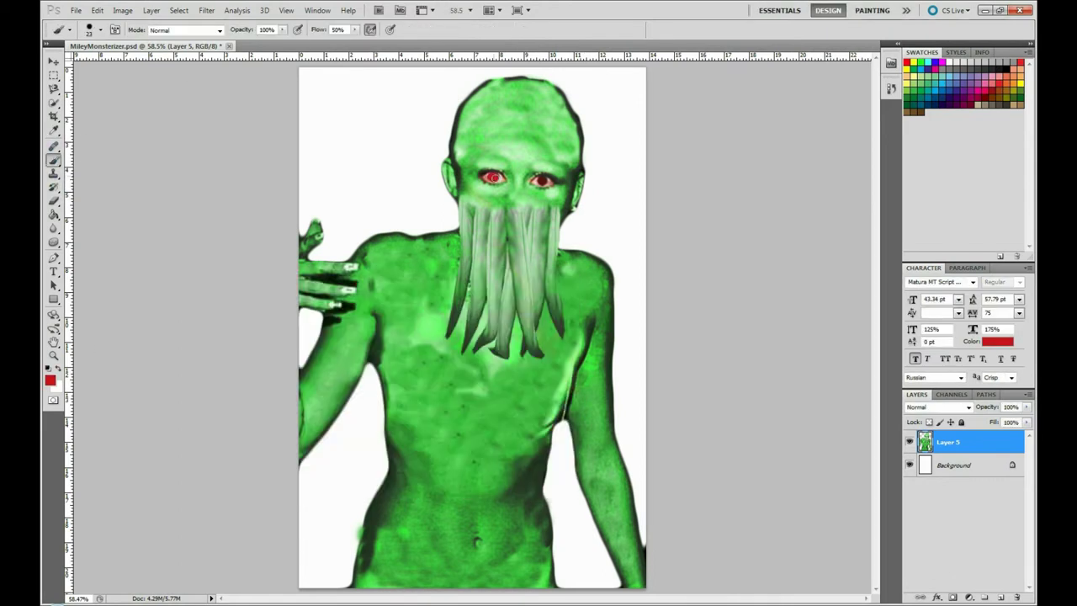
pyautogui.press('v')
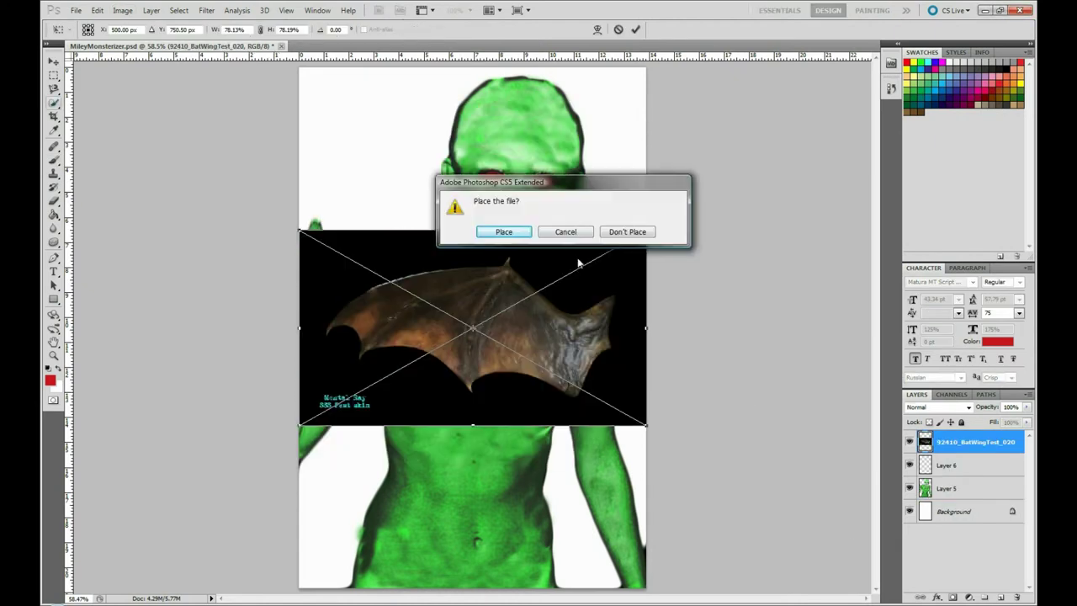
# - Place the bat wing image, moving and rotating it to the left
pyautogui.press('Escape')
pyautogui.moveTo(580, 244); pyautogui.dragTo(392, 202)
pyautogui.moveTo(101, 181)
pyautogui.mouseDown()
pyautogui.moveTo(203, 139)
pyautogui.moveTo(135, 109)
pyautogui.mouseUp()
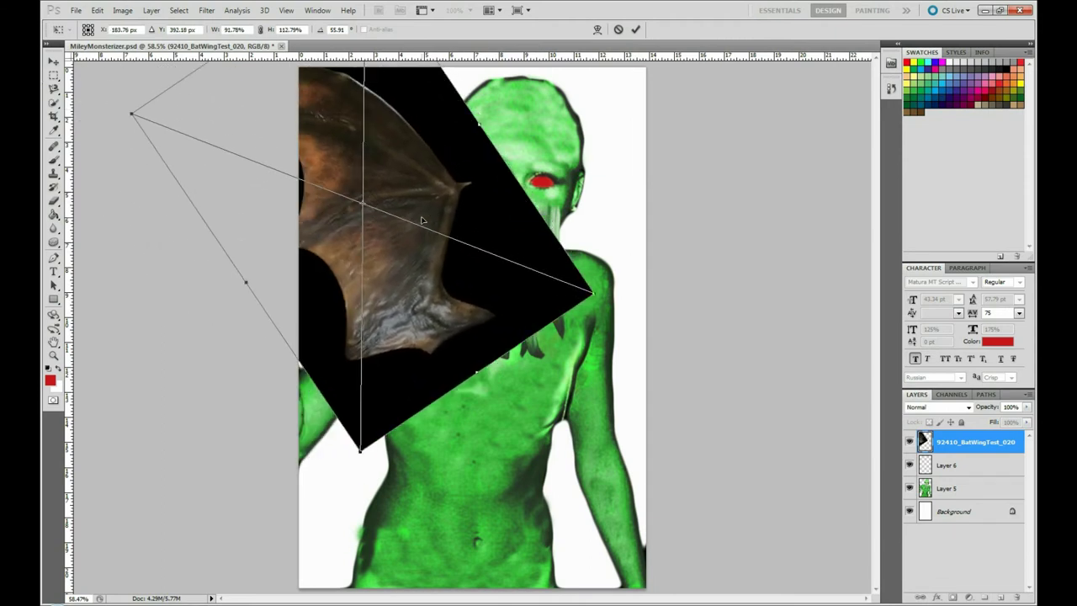
pyautogui.press('Return')
# - Select and clear the black background around the wing
pyautogui.press('w')
pyautogui.keyDown('ctrl'); pyautogui.click(924, 439); pyautogui.keyUp('ctrl')
pyautogui.rightClick(53, 102)
pyautogui.click(101, 102)
pyautogui.moveTo(395, 151); pyautogui.dragTo(347, 204)
pyautogui.press('Delete')
pyautogui.press('Return')
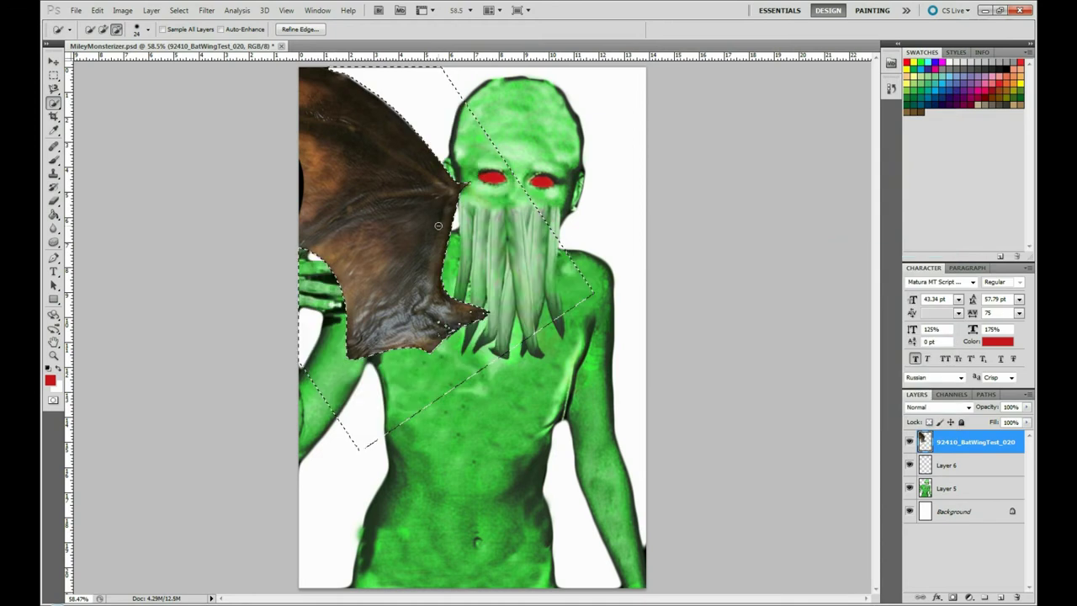
# - Move the wing layer below Layer 6 and rotate it behind the head
pyautogui.moveTo(942, 443); pyautogui.dragTo(940, 496)
pyautogui.press('v')
pyautogui.click(97, 10)
pyautogui.click(126, 236)
pyautogui.moveTo(492, 295); pyautogui.dragTo(455, 370)
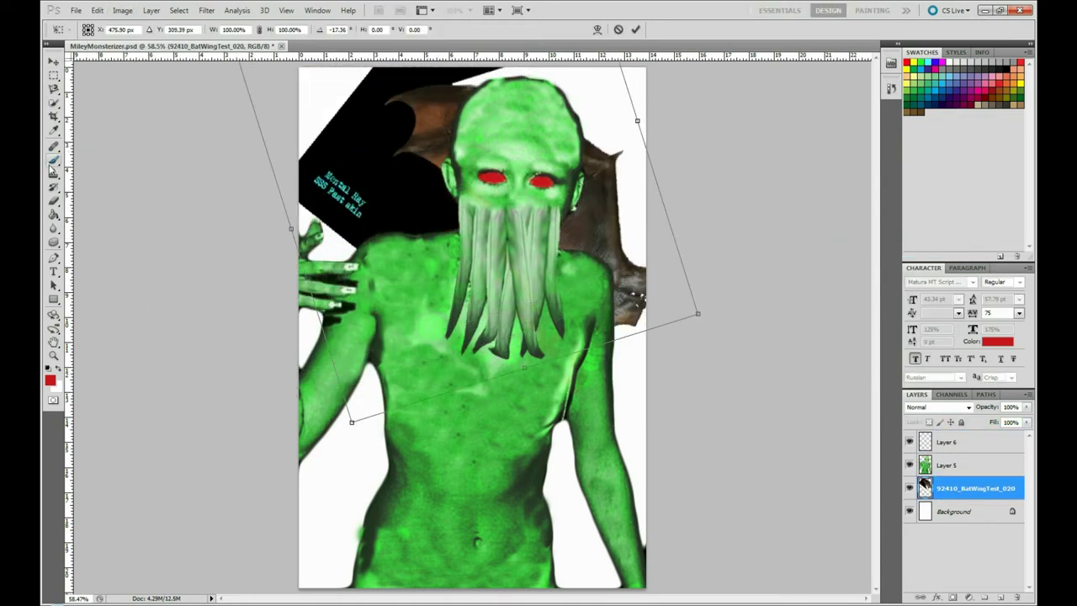
pyautogui.press('Return')
pyautogui.press('w')
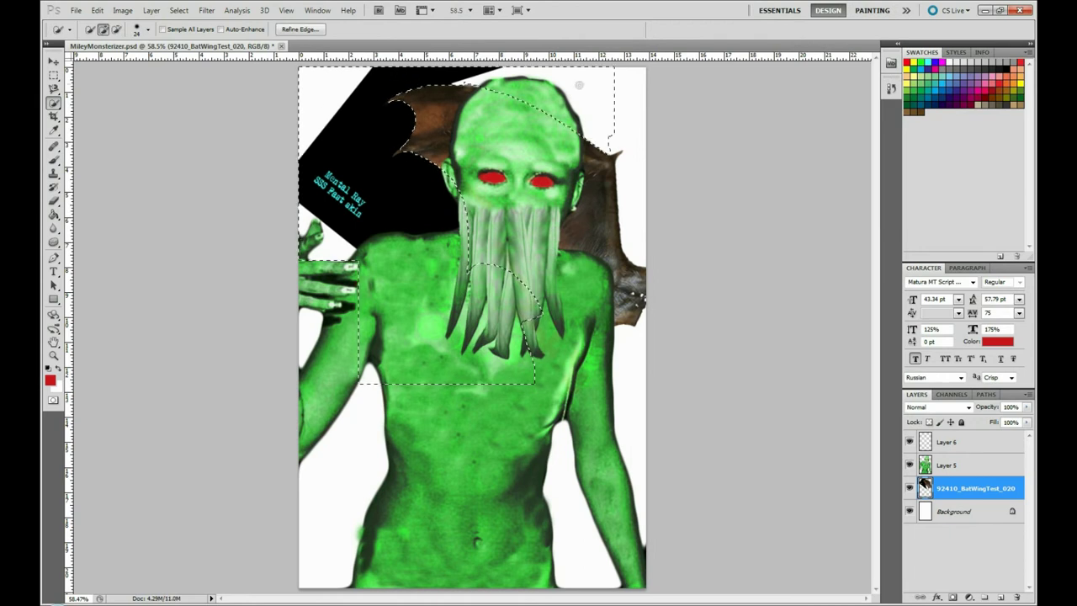
pyautogui.hotkey('ctrl', 'alt', 'z')
pyautogui.hotkey('ctrl', 'alt', 'z')
pyautogui.hotkey('ctrl', 'shift', 'z')
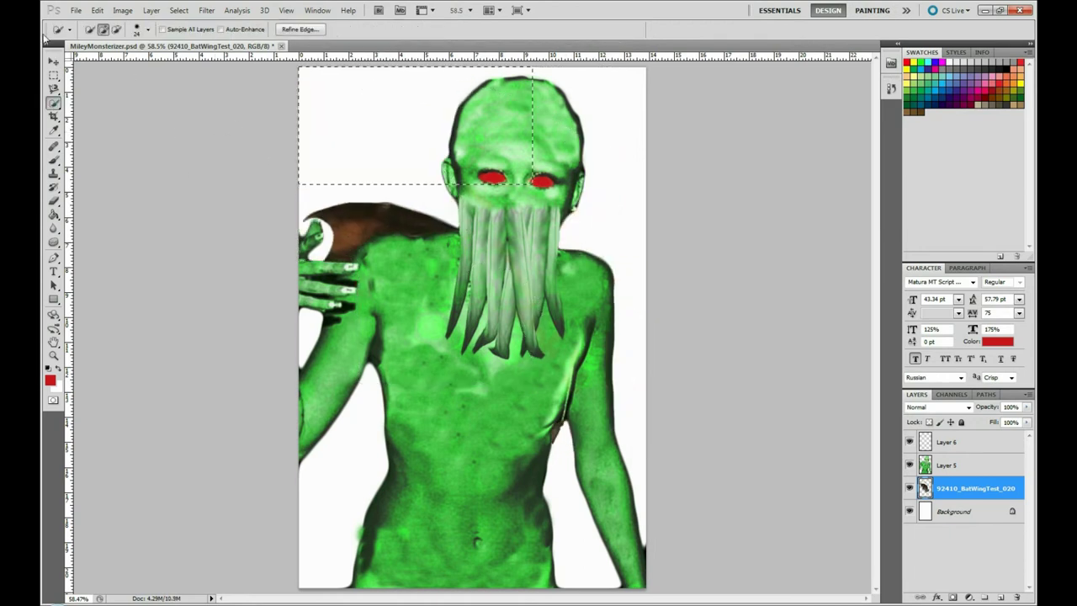
pyautogui.hotkey('ctrl', 'shift', 'z')
pyautogui.hotkey('ctrl', 'shift', 'z')
pyautogui.hotkey('ctrl', 'shift', 'z')
pyautogui.hotkey('ctrl', 'alt', 'z')
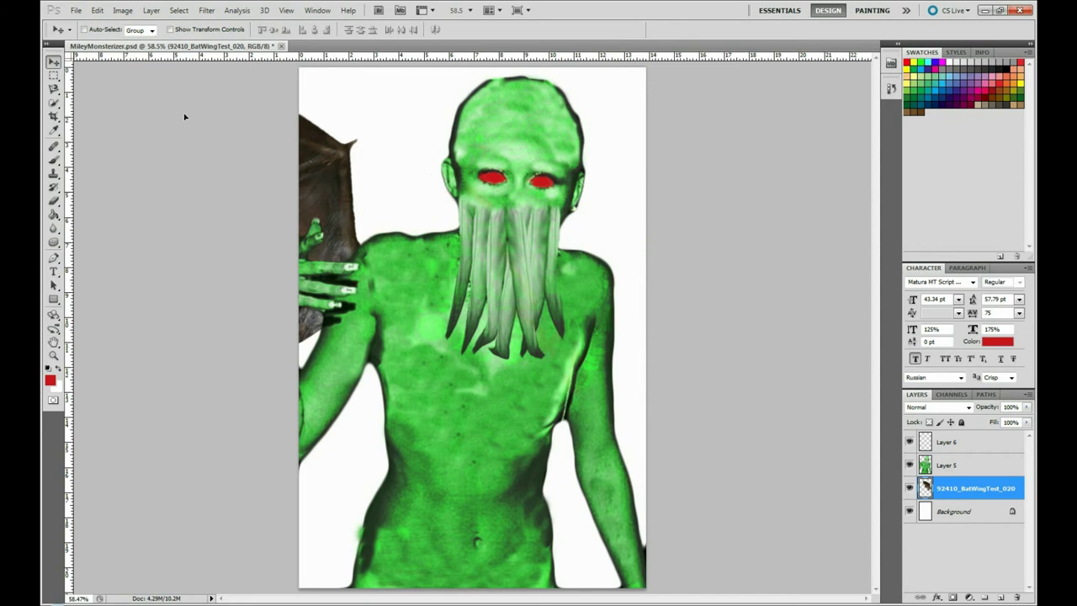
# - Free Transform the wing larger behind the left shoulder
pyautogui.click(96, 10)
pyautogui.click(126, 215)
pyautogui.moveTo(289, 199); pyautogui.dragTo(324, 200)
pyautogui.hotkey('ctrl', 'z')
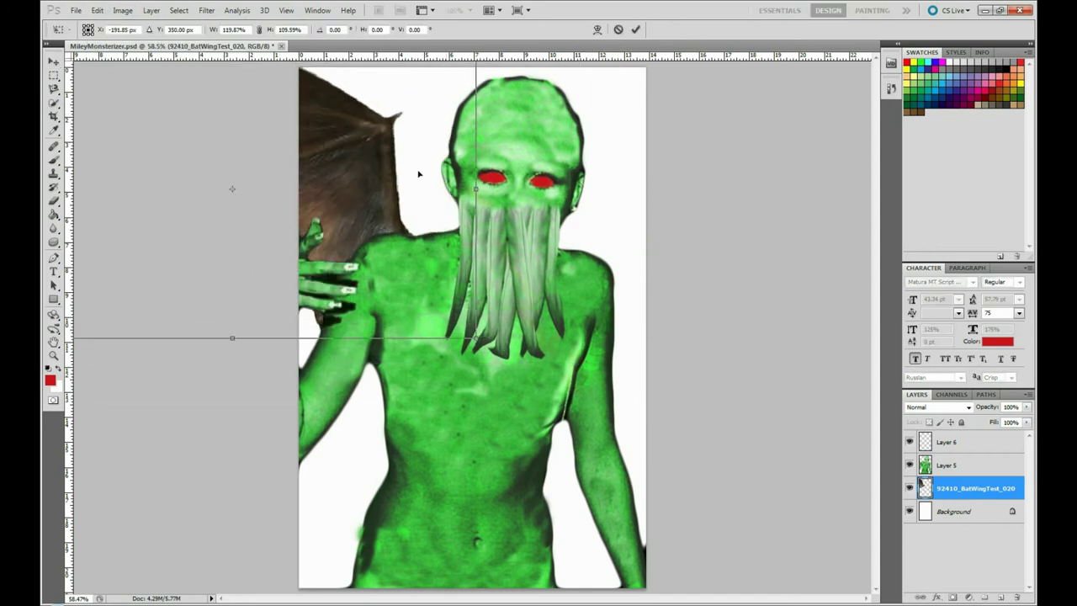
pyautogui.press('Escape')
pyautogui.hotkey('ctrl', 'shift', 'z')
pyautogui.hotkey('ctrl', 'alt', 'z')
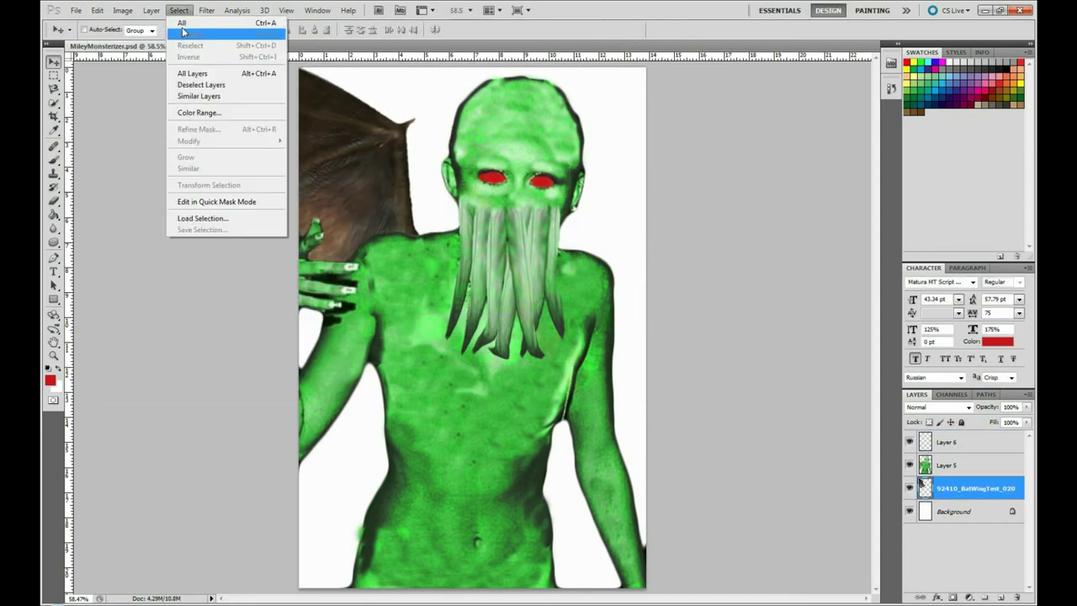
# - Flip a copy of the wing horizontally for the right side and merge into Layer 6
pyautogui.click(946, 442)
pyautogui.hotkey('ctrl', '[')
pyautogui.click(97, 10)
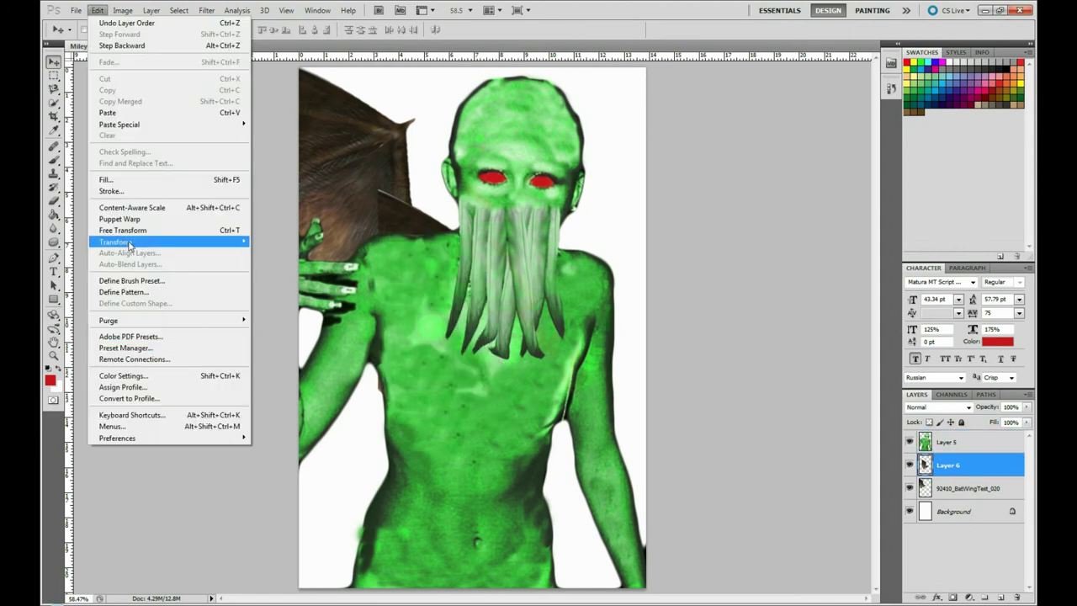
pyautogui.click(294, 370)
pyautogui.click(967, 485)
pyautogui.keyDown('shift'); pyautogui.click(965, 464); pyautogui.keyUp('shift')
pyautogui.hotkey('ctrl', 'e')
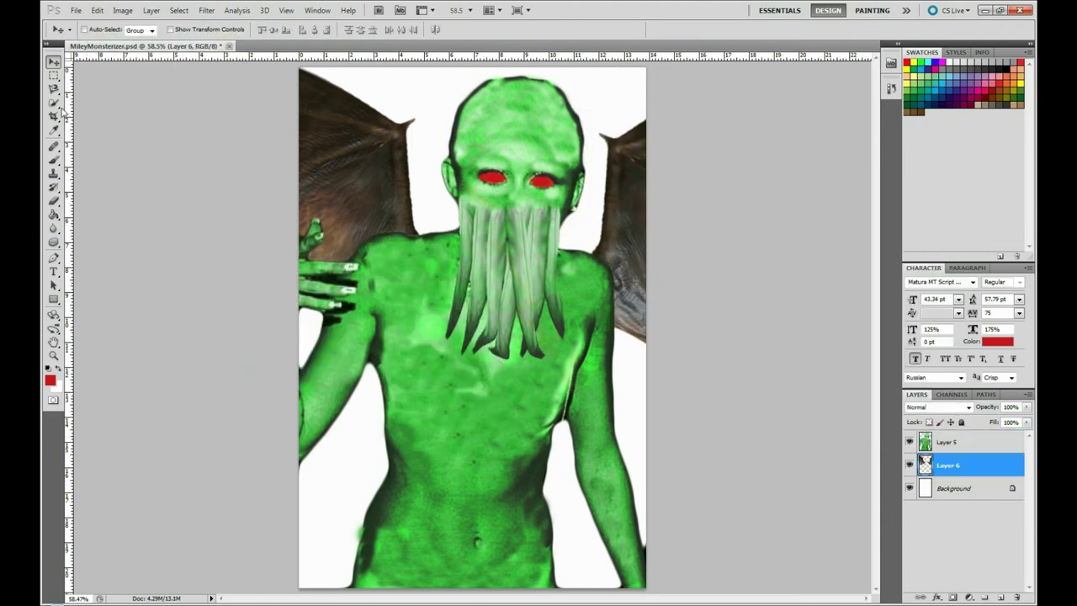
# - Set dark green as the foreground painting colour
pyautogui.click(50, 381)
pyautogui.click(413, 409)
pyautogui.click(387, 420)
pyautogui.click(527, 298)
# - Tint the wings dark green with the Color Replacement tool
pyautogui.rightClick(53, 159)
pyautogui.click(93, 186)
pyautogui.click(92, 29)
pyautogui.press('Return')
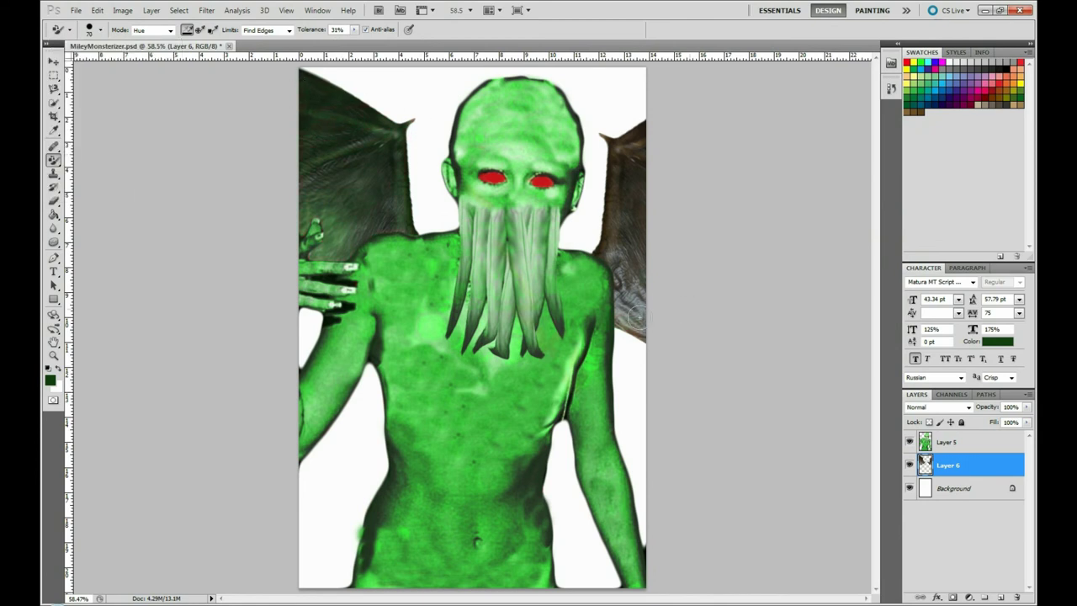
# - Warp the Layer 5 body so the tentacles hang longer
pyautogui.click(946, 442)
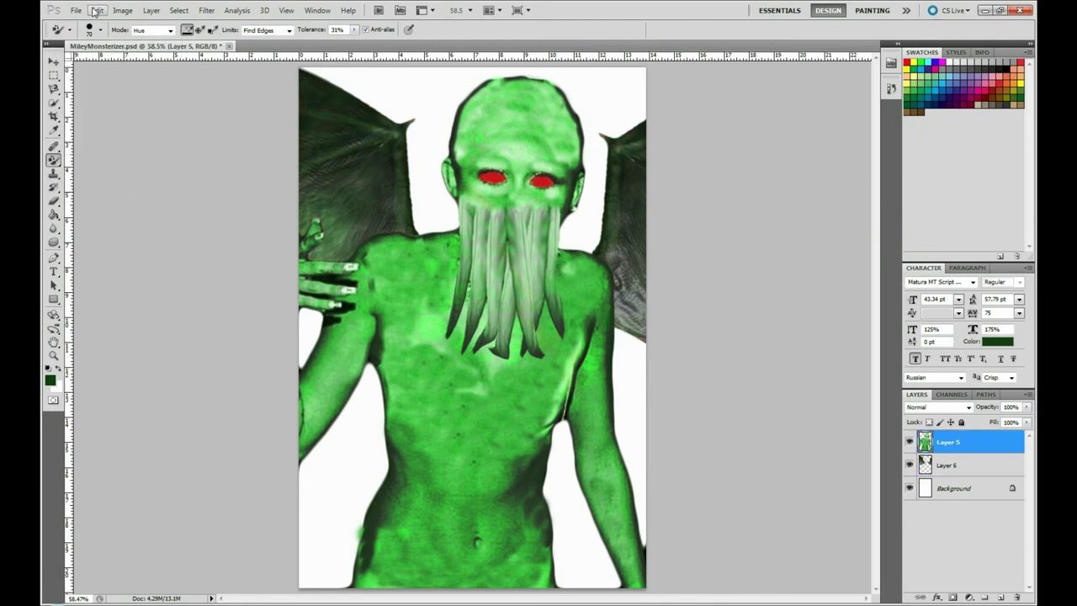
pyautogui.click(96, 10)
pyautogui.click(294, 311)
pyautogui.moveTo(404, 471)
pyautogui.mouseDown()
pyautogui.moveTo(415, 510)
pyautogui.moveTo(519, 348)
pyautogui.mouseUp()
pyautogui.press('Return')
# - Save the finished portrait as a PSD via File > Save
pyautogui.click(76, 10)
pyautogui.click(109, 184)
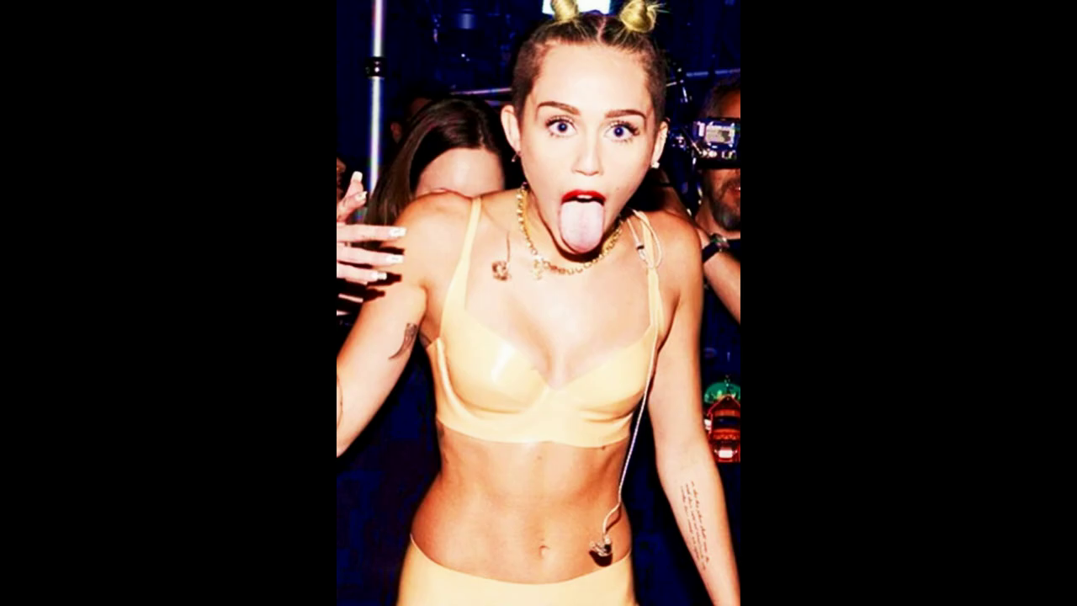